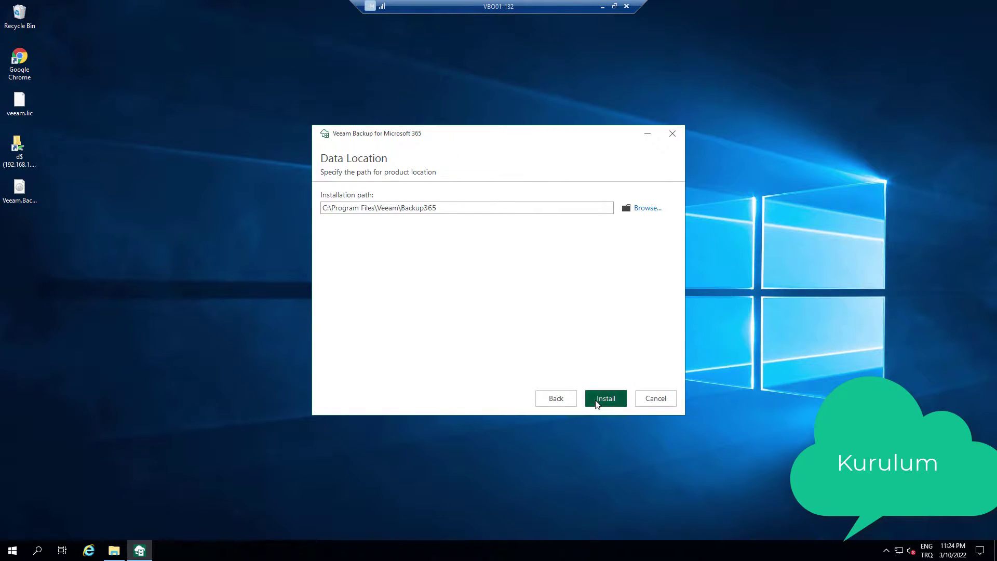
Step: Install Veeam Backup for Microsoft 365 to C:\Program Files\Veeam\Backup365, finish setup and connect its console to the backup server
click(600, 400)
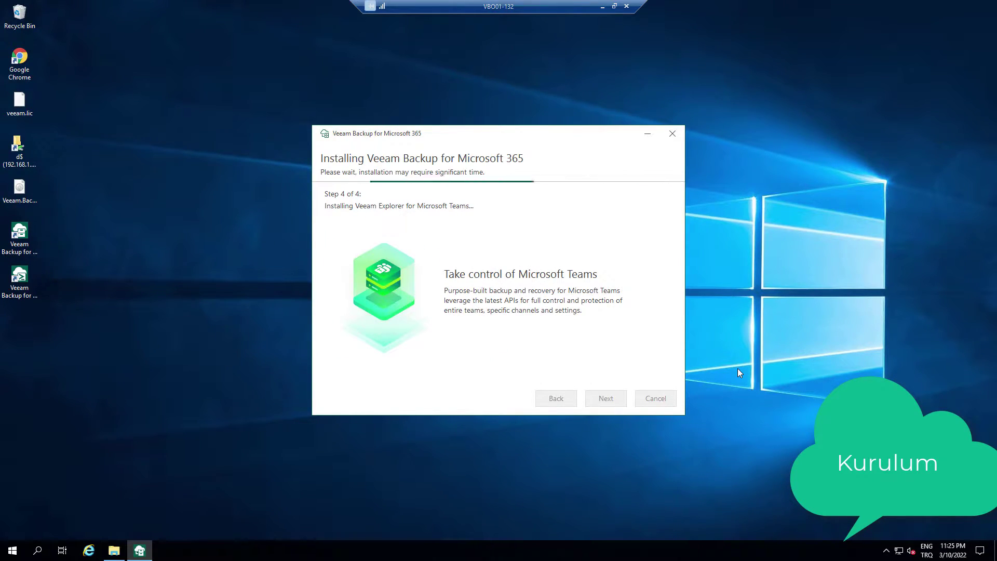
click(516, 399)
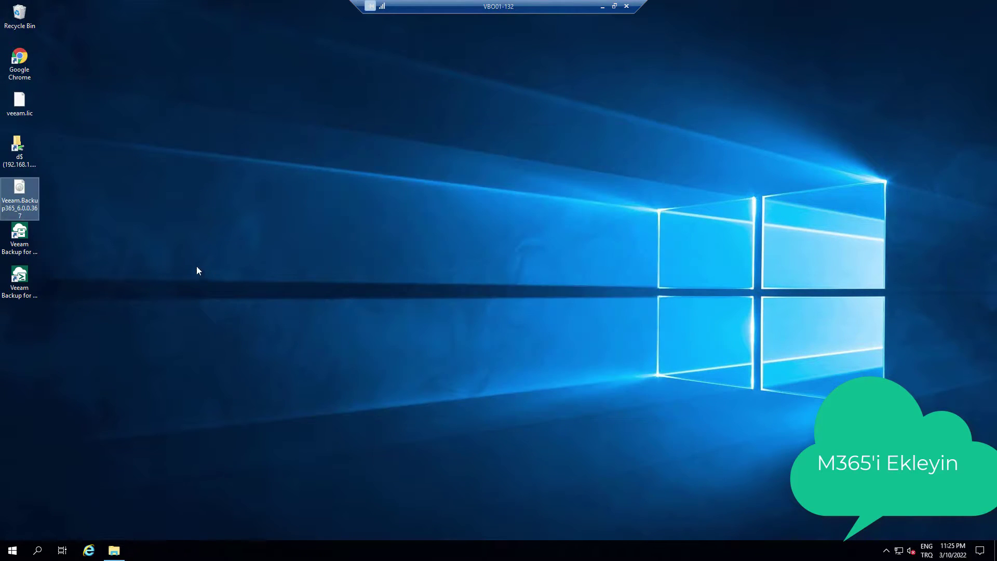
double_click(33, 244)
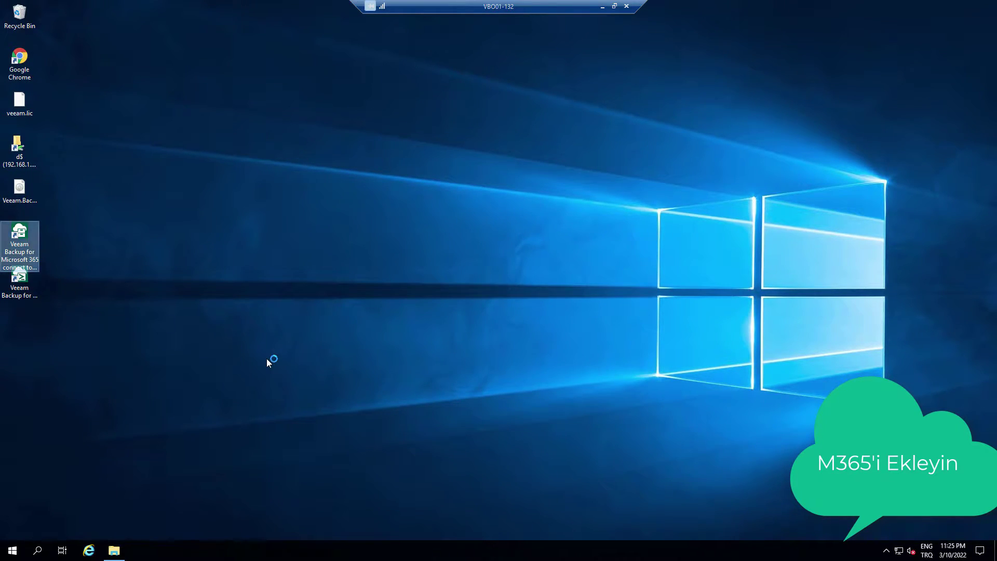
click(544, 352)
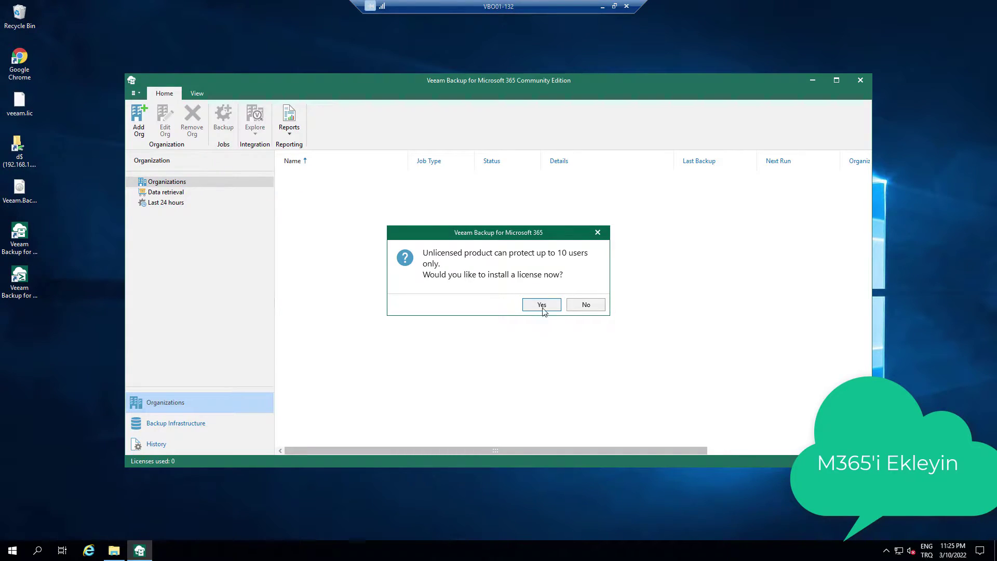
Step: Accept the offer to install a license and load the veeam.lic file from the Desktop
click(539, 309)
click(574, 181)
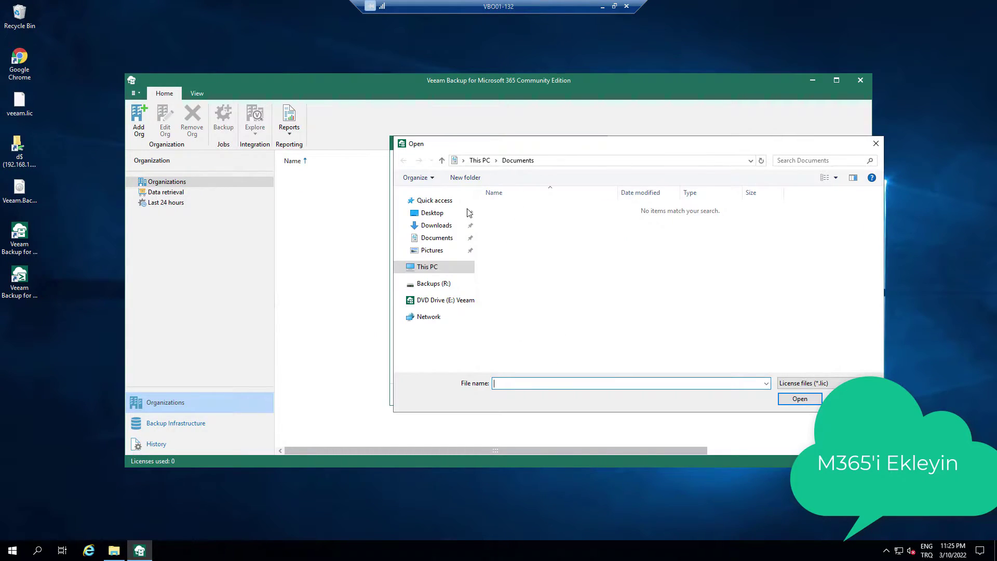
click(436, 212)
double_click(507, 222)
click(542, 399)
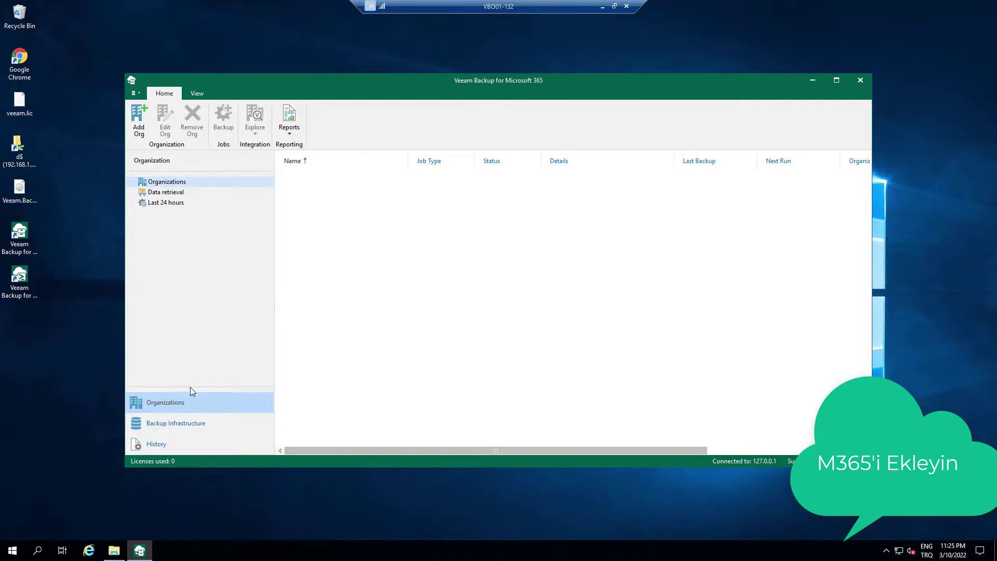
Step: Start a new backup repository in the backup infrastructure and name it Backup
click(205, 422)
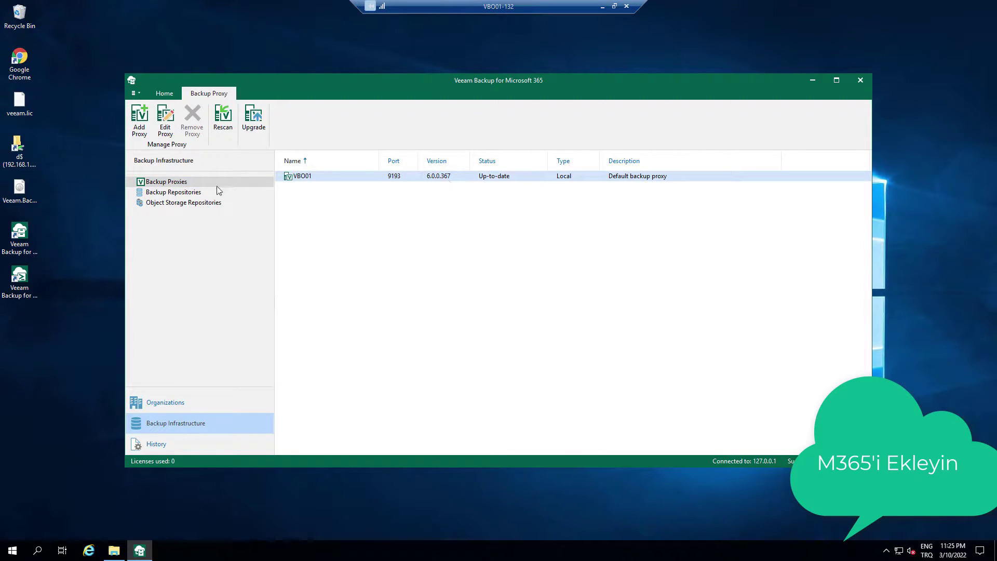
click(195, 193)
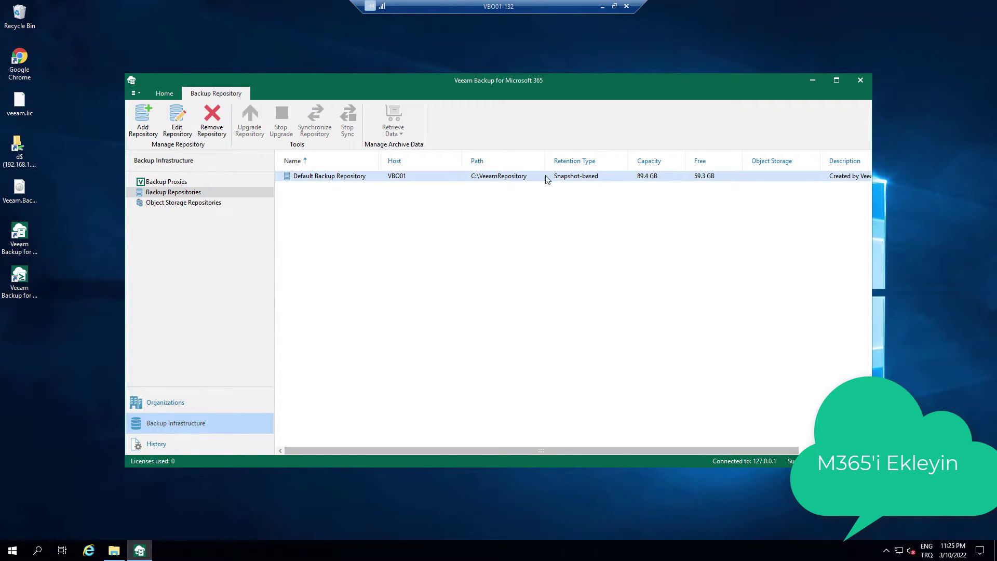
right_click(300, 205)
click(338, 211)
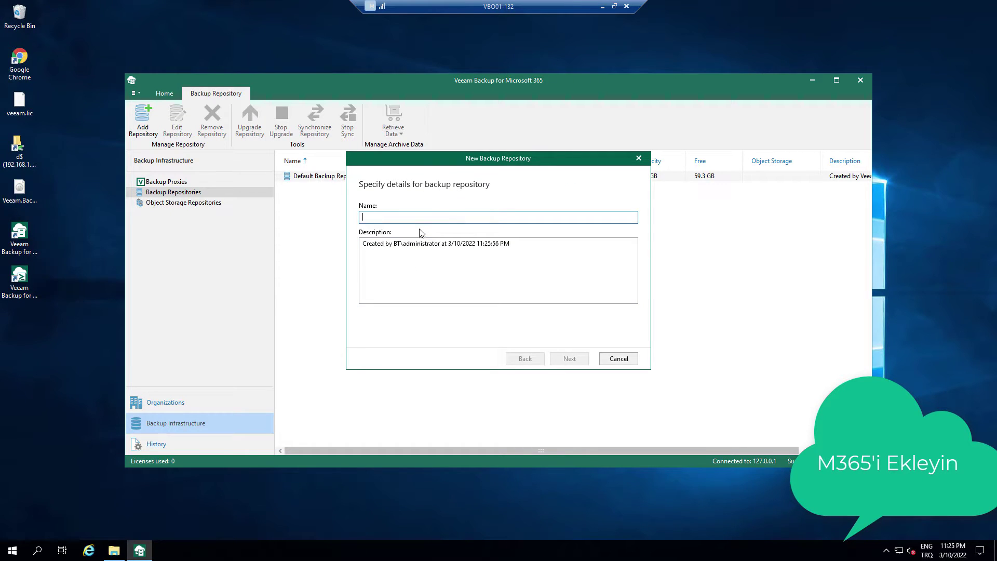
text(Backup)
click(570, 358)
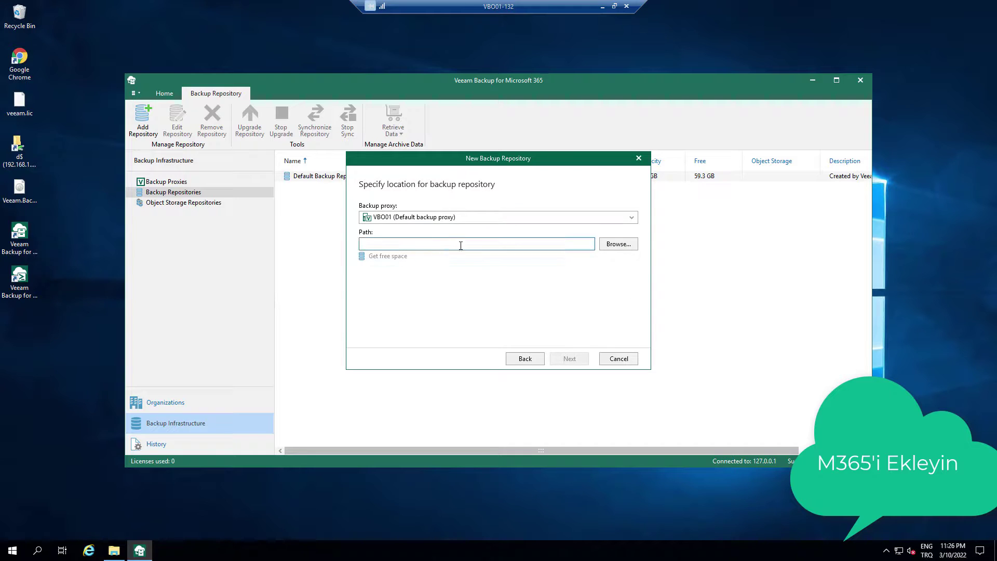
Step: Set the repository location to the Backups (R:\) drive on the VBO01 proxy
click(618, 244)
click(422, 197)
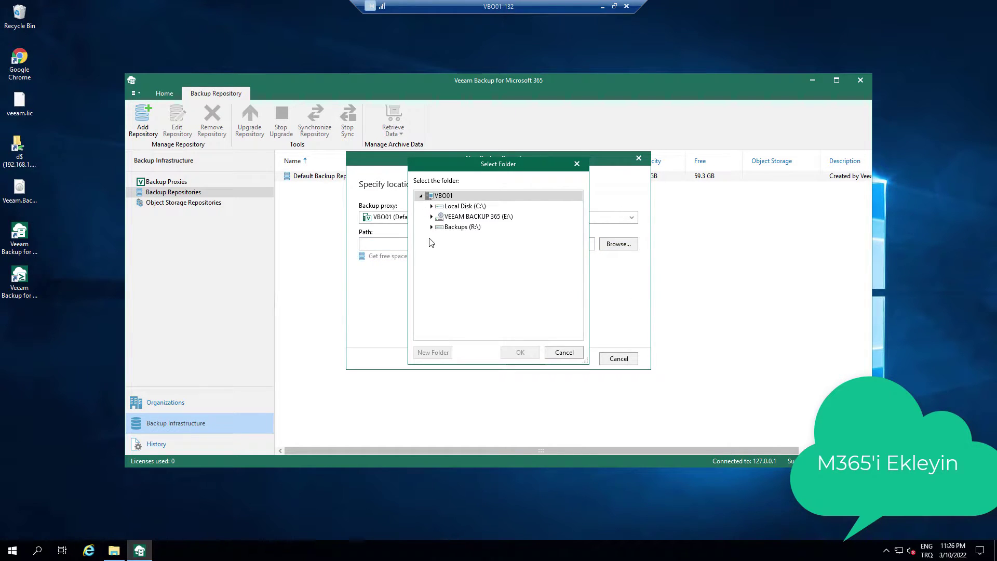
click(459, 228)
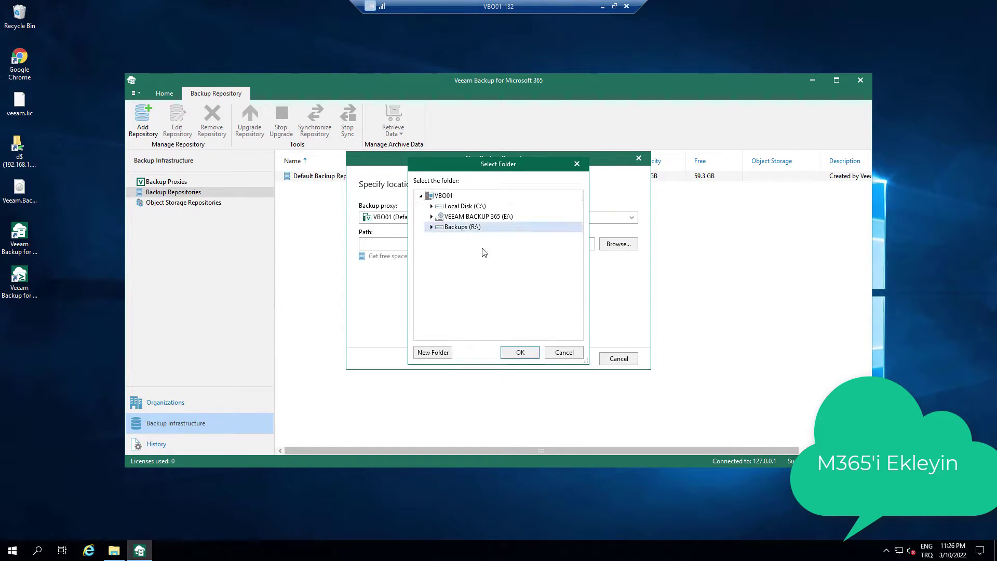
click(520, 355)
click(570, 358)
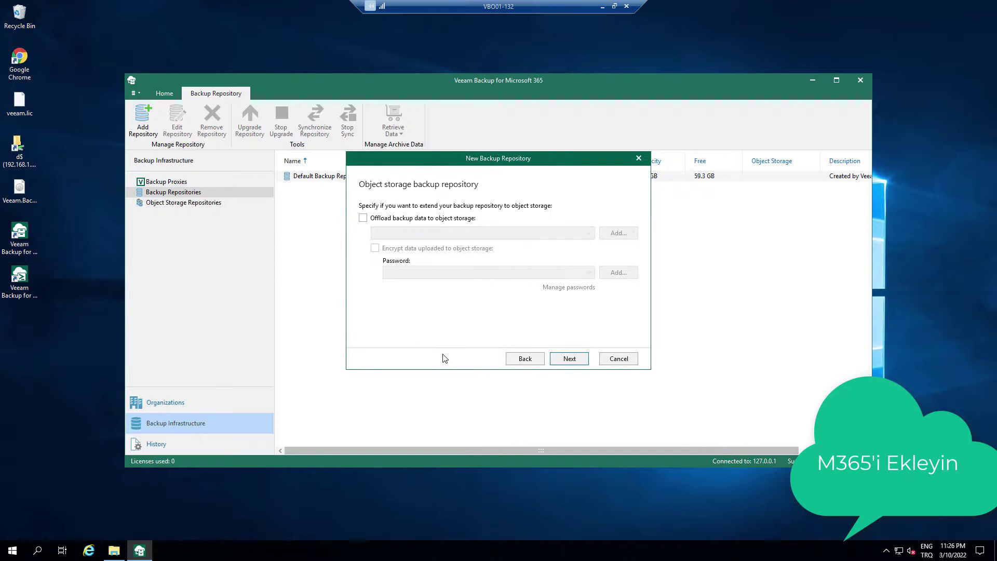
Step: Create the repository without object storage offload, keeping 3 years of snapshot-based retention applied daily at 12:00 AM
click(572, 359)
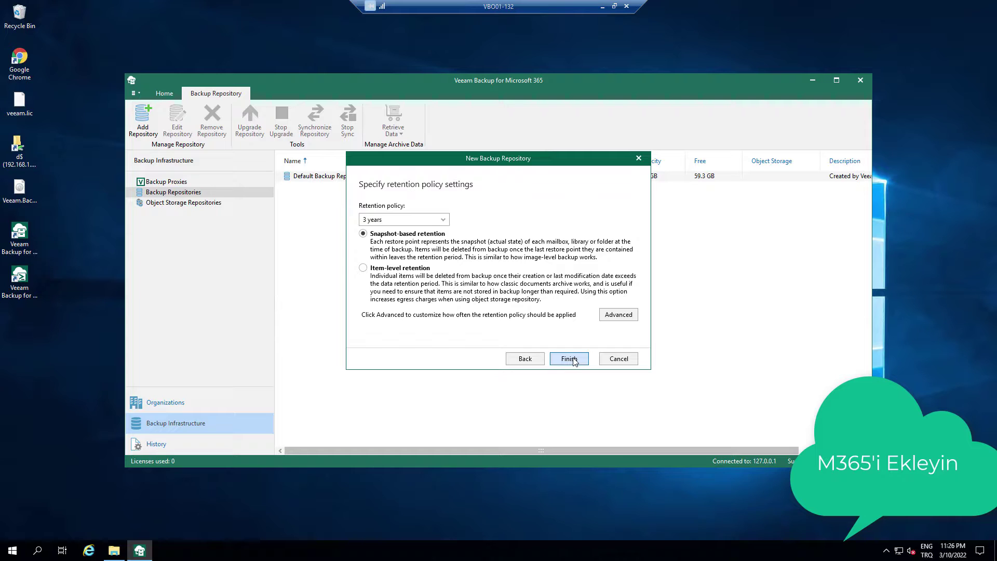
click(630, 319)
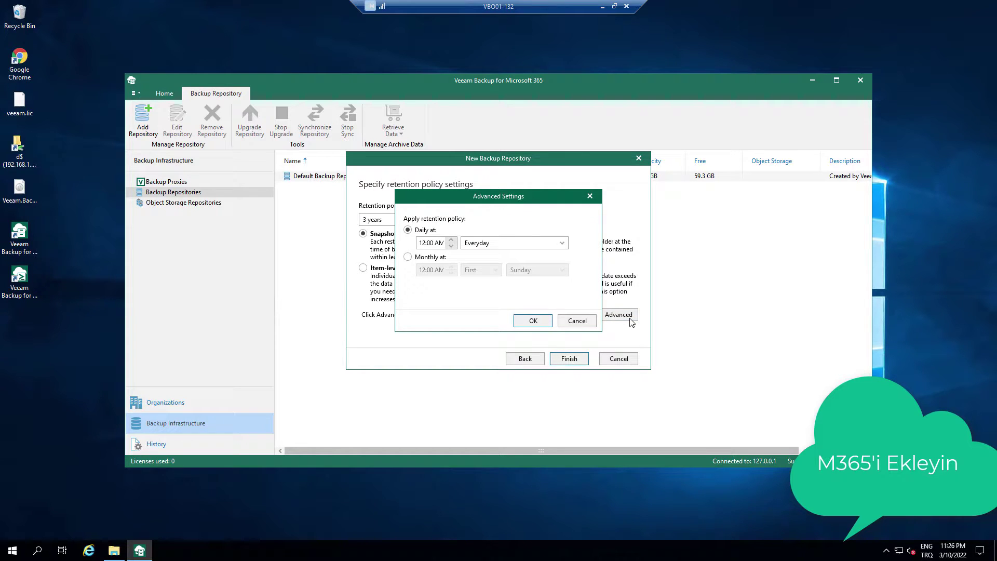
click(543, 324)
click(570, 359)
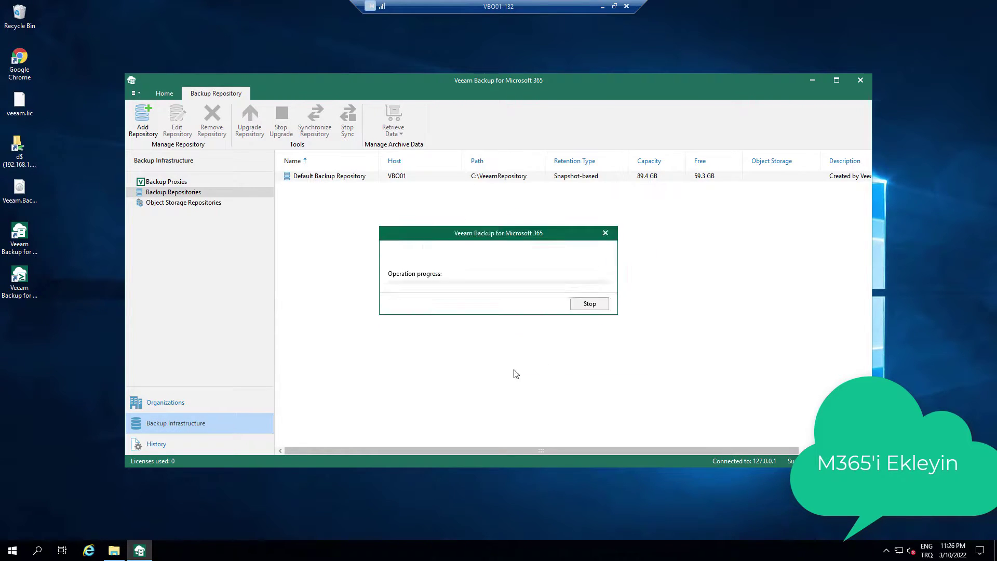
Step: Start adding a Microsoft 365 organization in the Default region with modern authentication, registering a new Azure AD application automatically
click(191, 403)
right_click(179, 181)
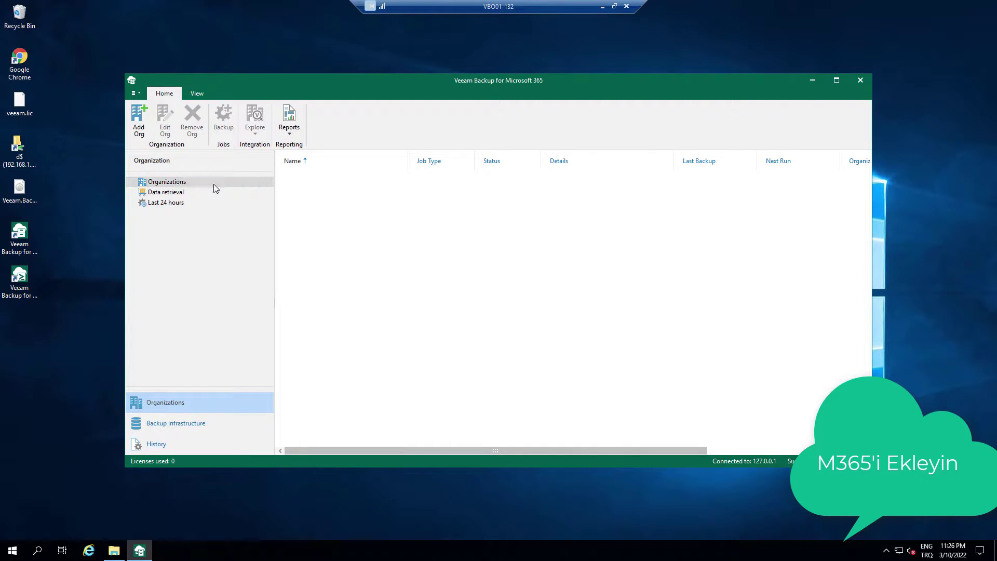
click(215, 184)
click(574, 363)
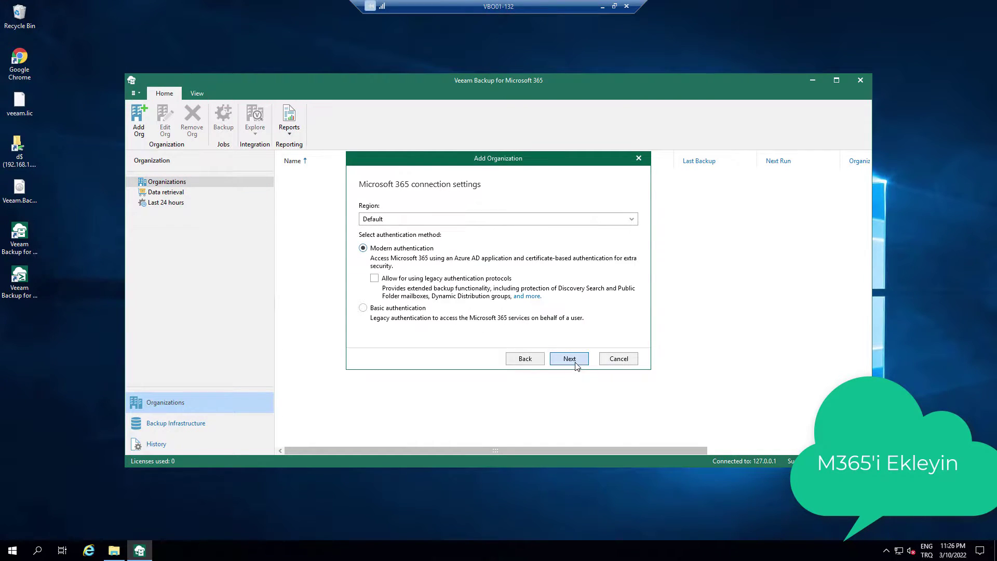
click(576, 365)
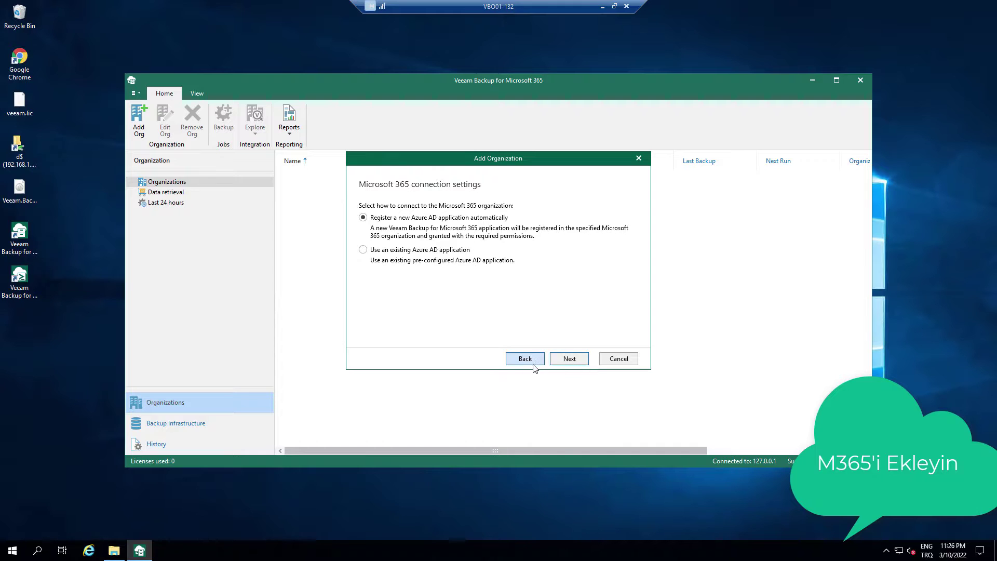
click(567, 363)
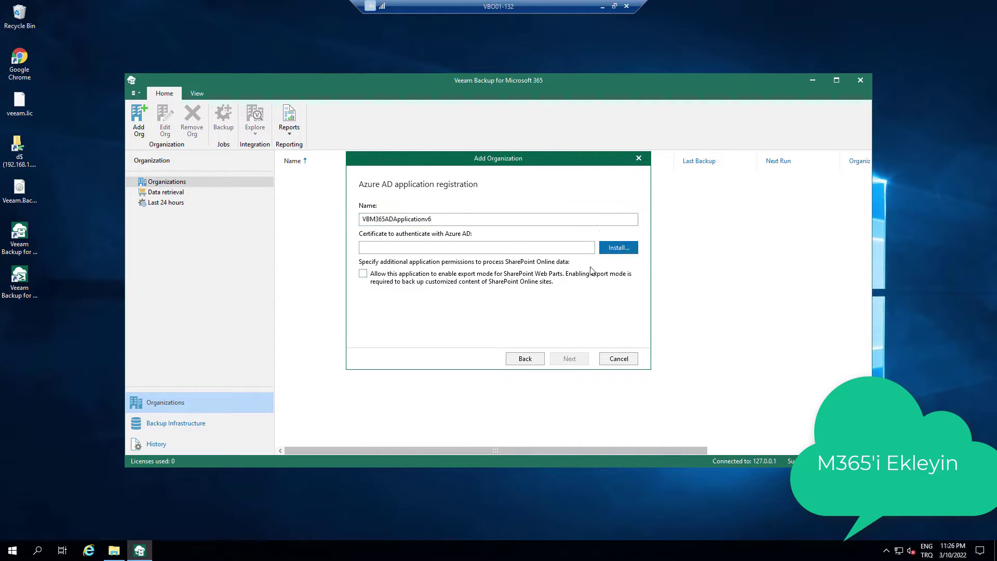
Step: Generate a new certificate for the VBM365ADApplicationv6 application and allow export mode for SharePoint Web Parts
click(605, 249)
click(563, 351)
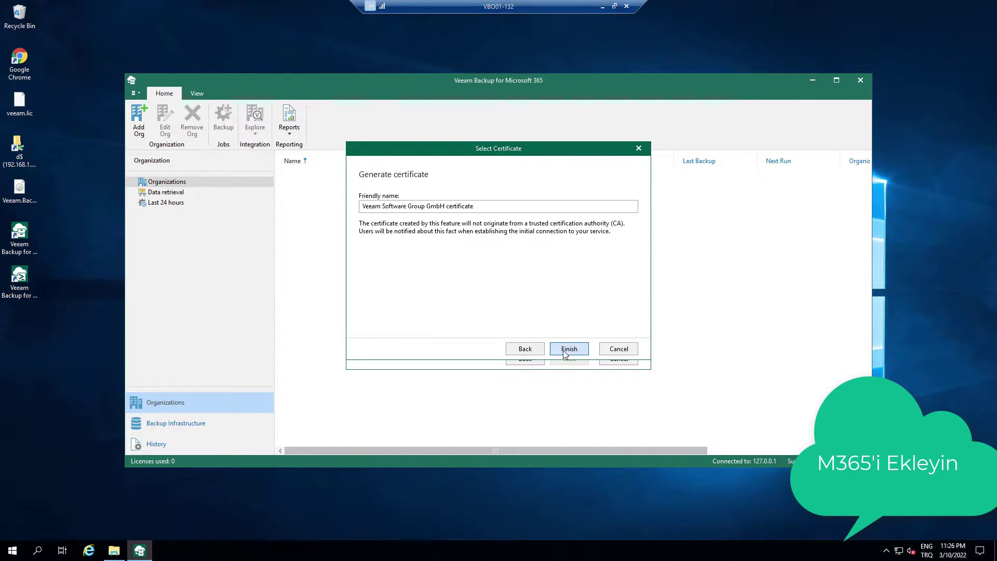
click(563, 350)
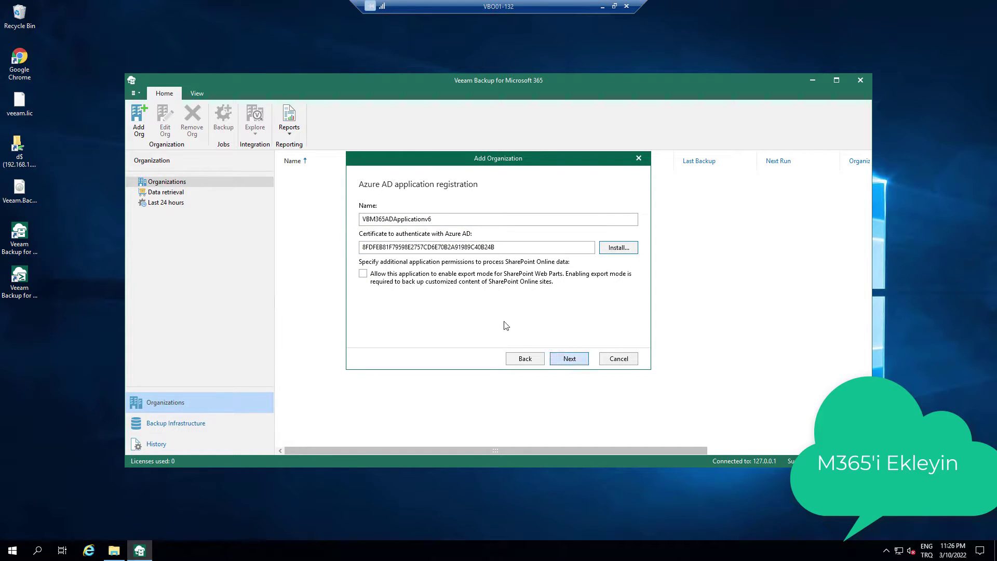
click(449, 285)
click(569, 359)
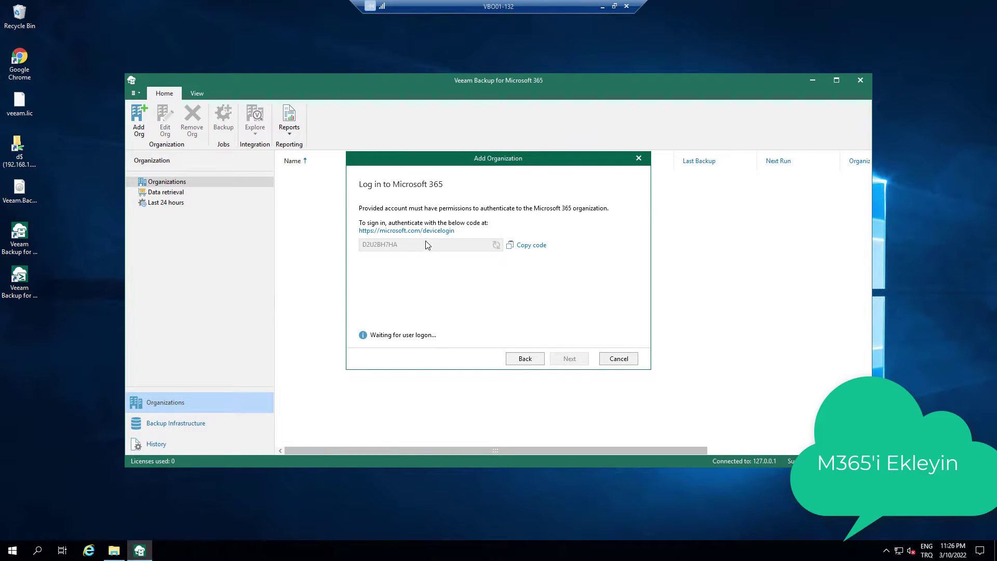
Step: Copy the device sign-in code, open the Microsoft device login page and submit the code there
click(527, 245)
click(435, 232)
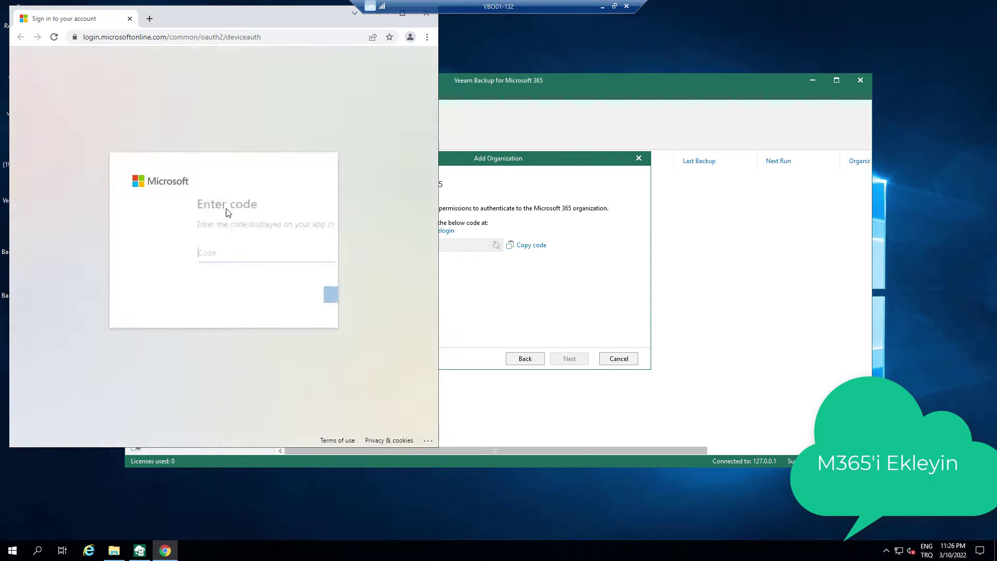
click(207, 251)
text(D2U2BH7HA)
click(290, 296)
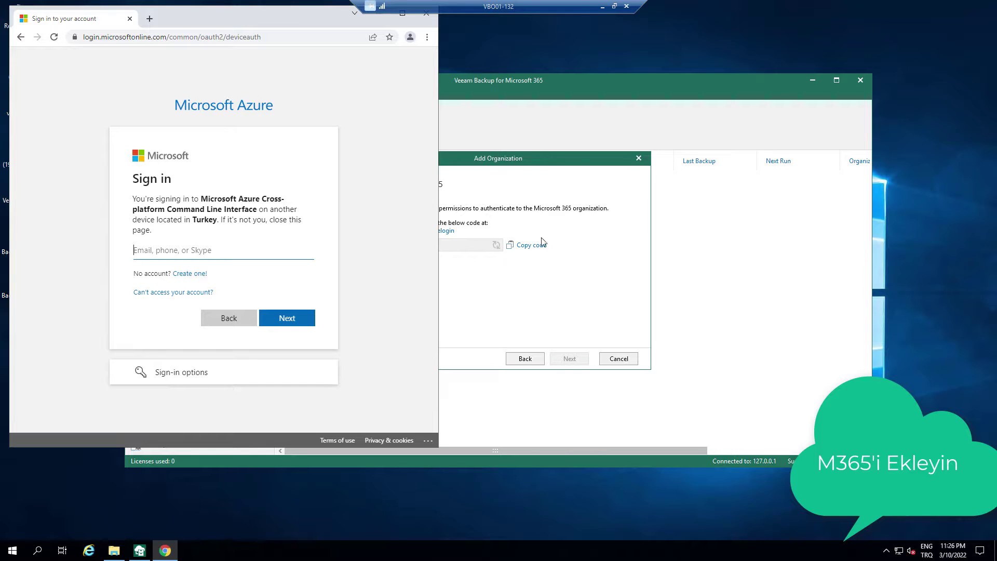
Step: Sign in with the administrator's e-mail and account password, save the password in the browser and approve the Azure CLI sign-in
click(272, 245)
key(ctrl+v)
click(286, 318)
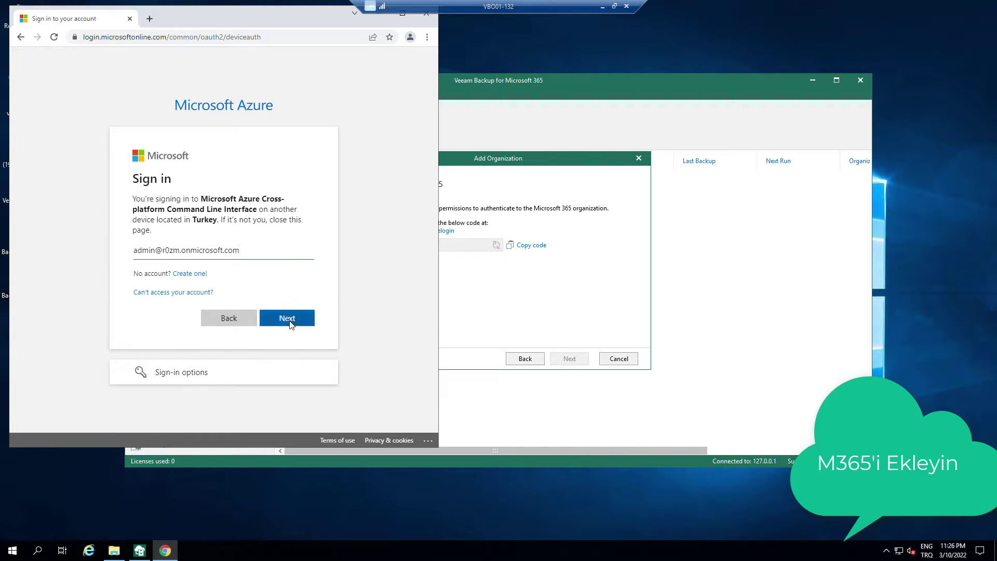
text(•)
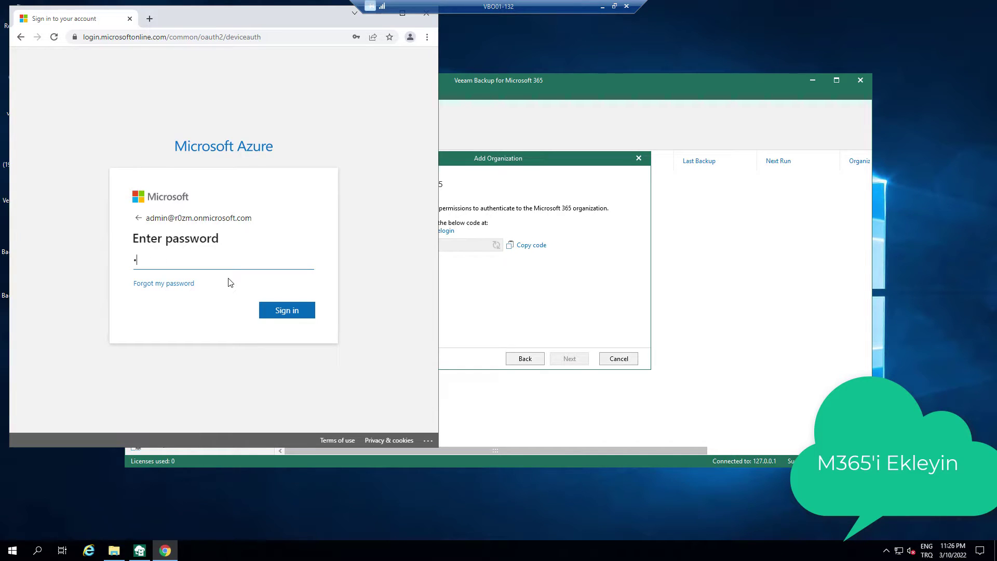
text(•••••••)
key(Return)
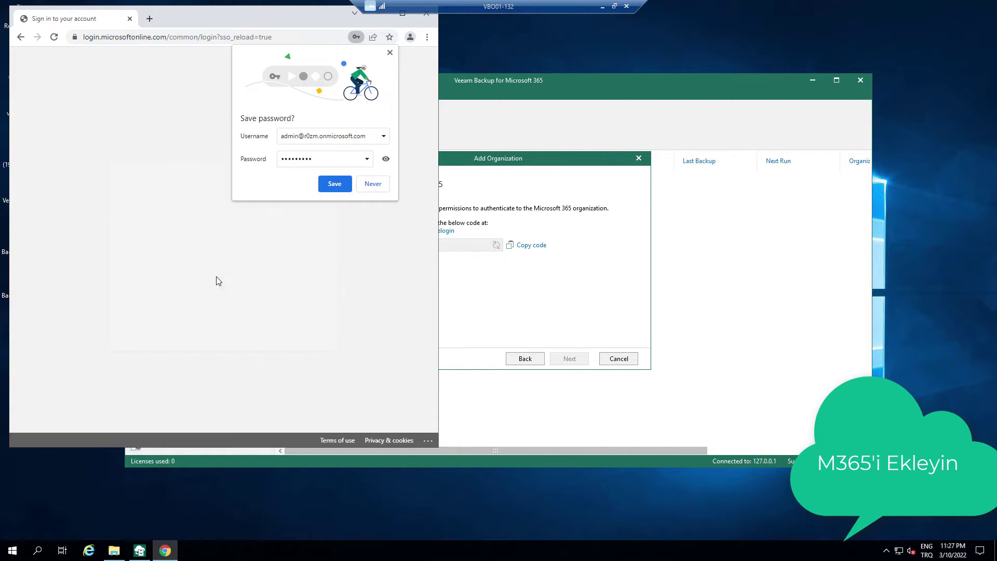
click(338, 185)
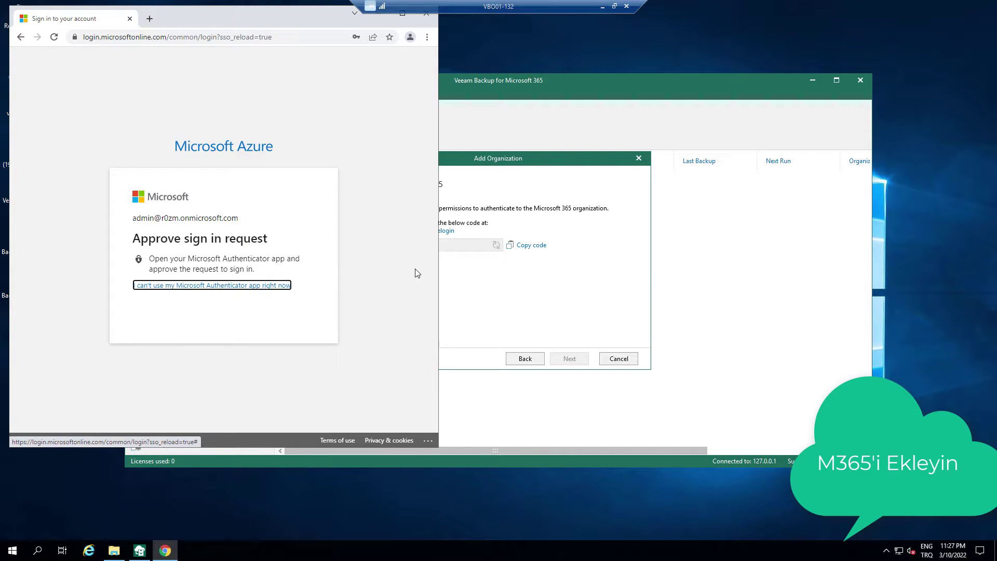
click(277, 311)
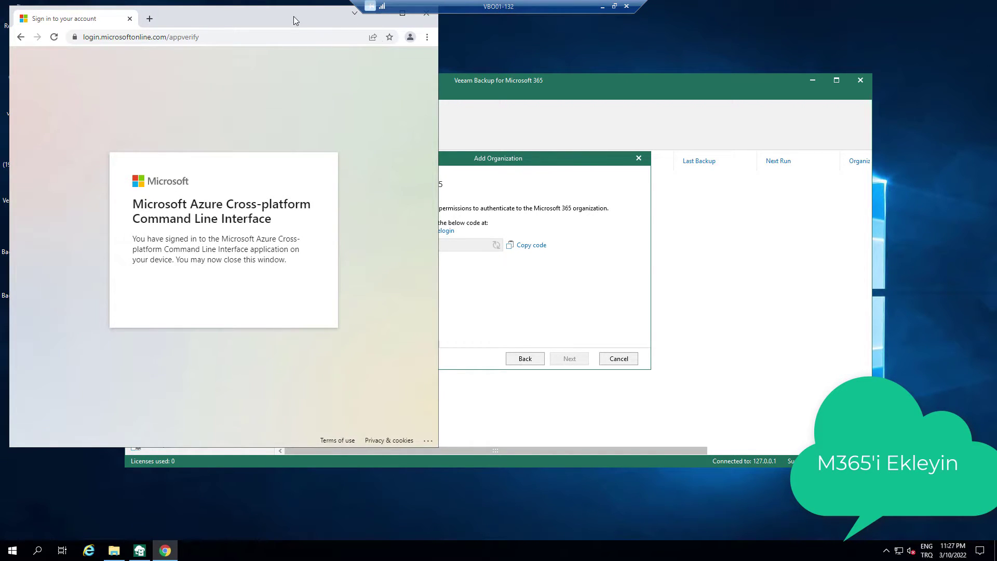
Step: Close the browser sign-in window, continue to the connection verification and finish adding the organization
click(420, 30)
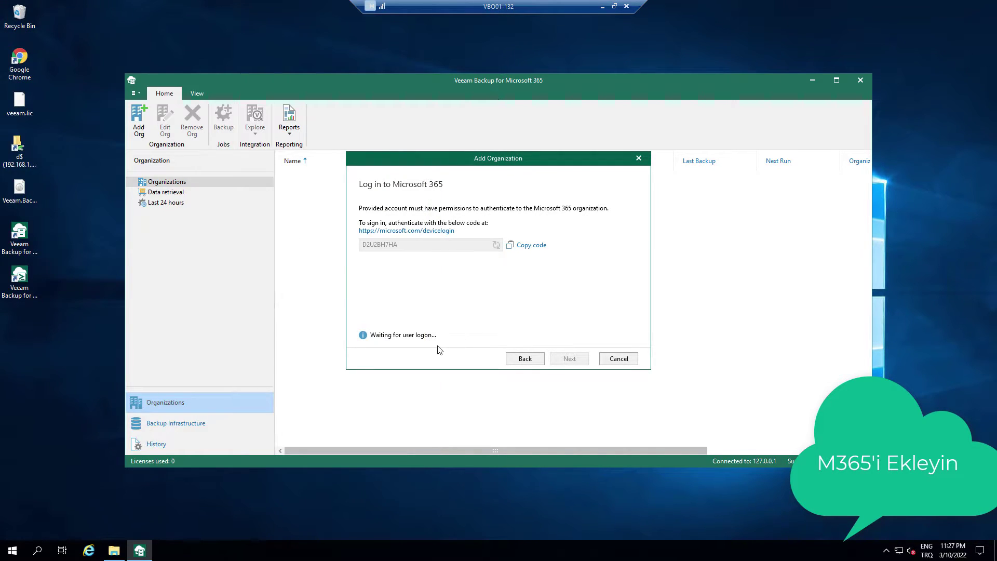
click(570, 361)
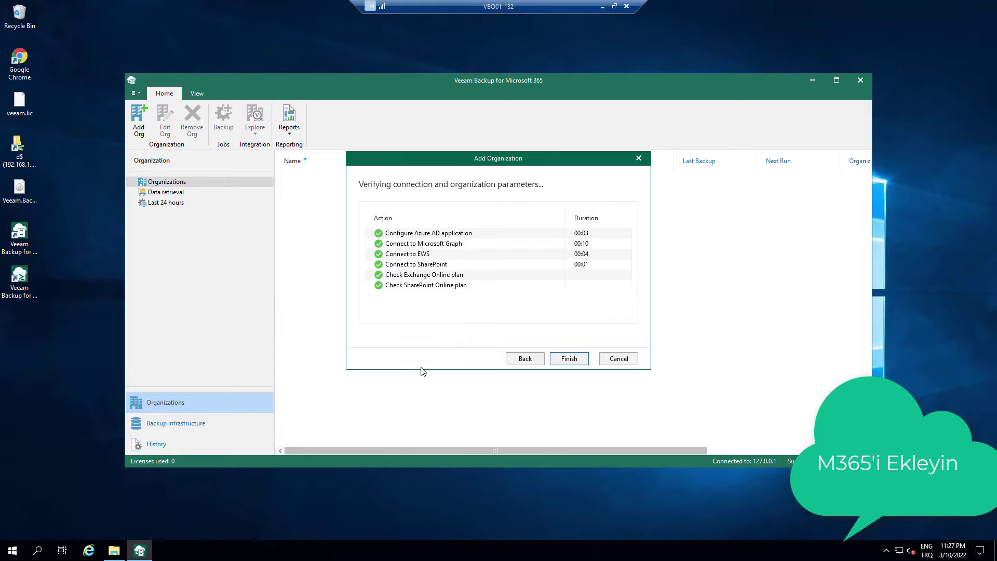
click(567, 359)
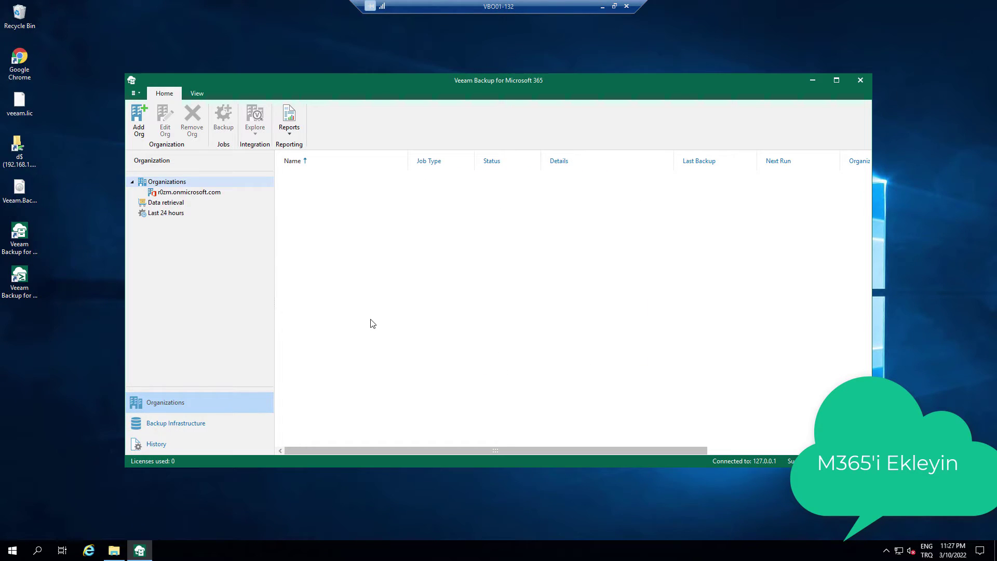
Step: Start a new backup job named Backups for the r0zm.onmicrosoft.com organization and set it to back up the entire organization
click(211, 194)
right_click(351, 227)
click(403, 237)
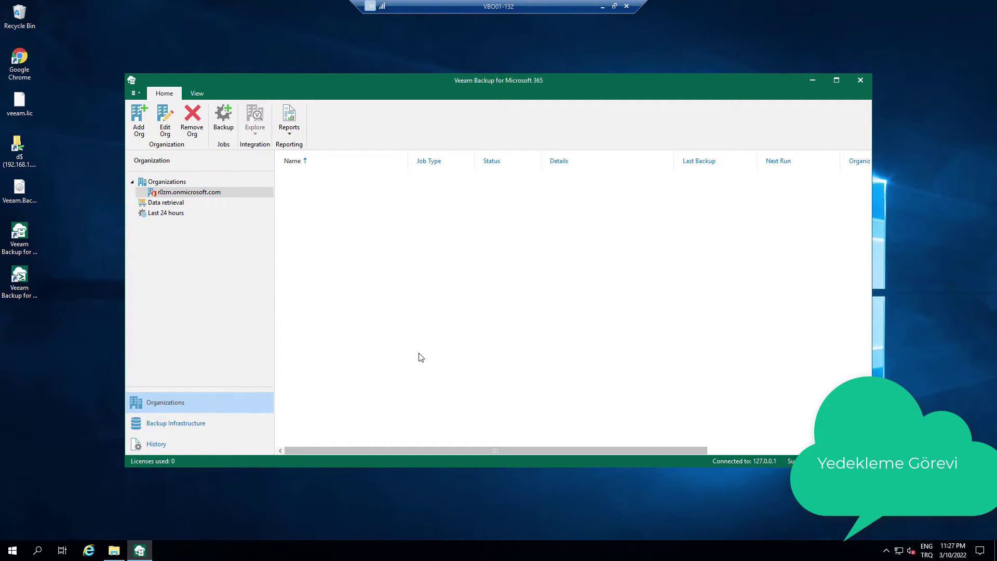
text(Backups)
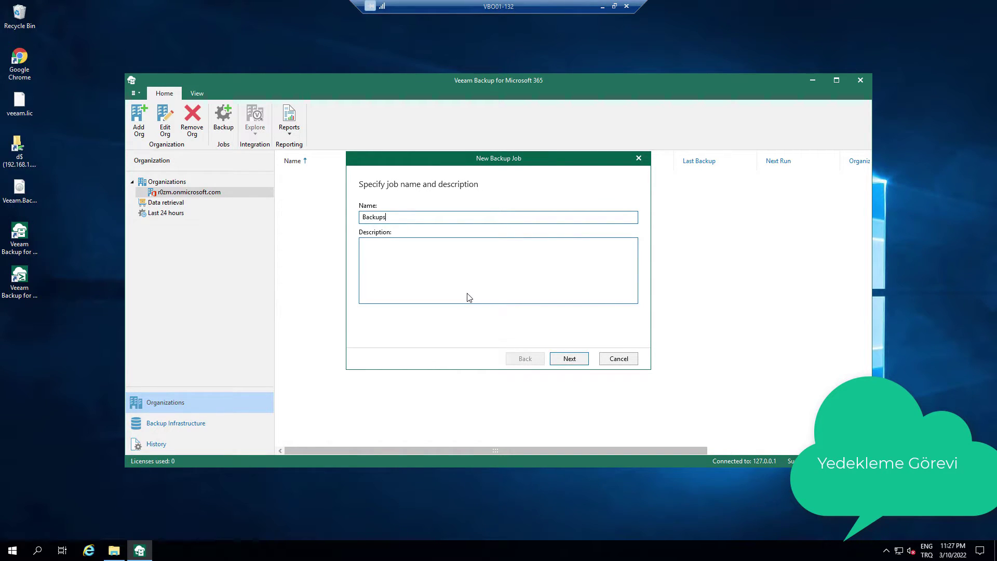
click(572, 360)
click(408, 206)
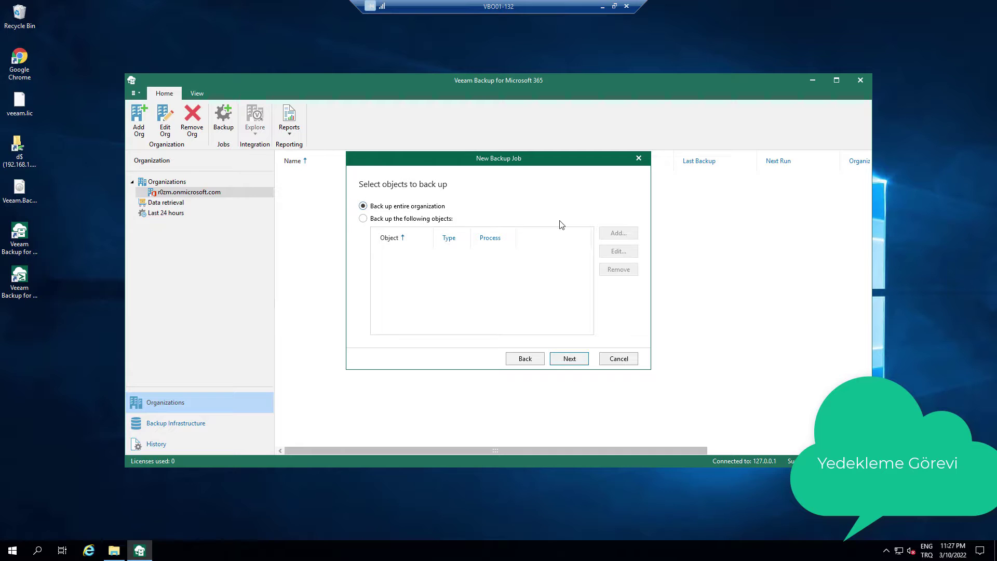
click(430, 218)
click(618, 232)
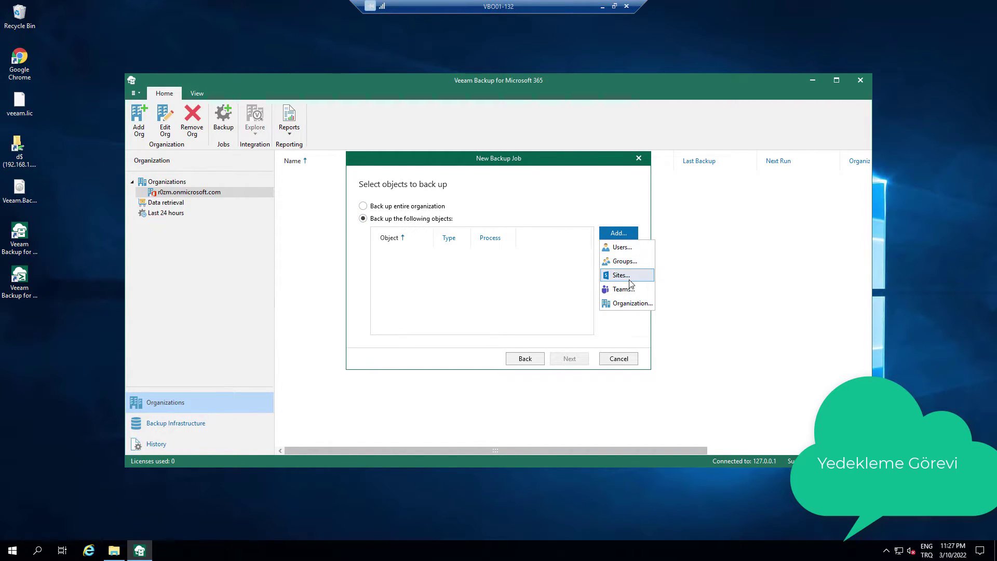
click(630, 303)
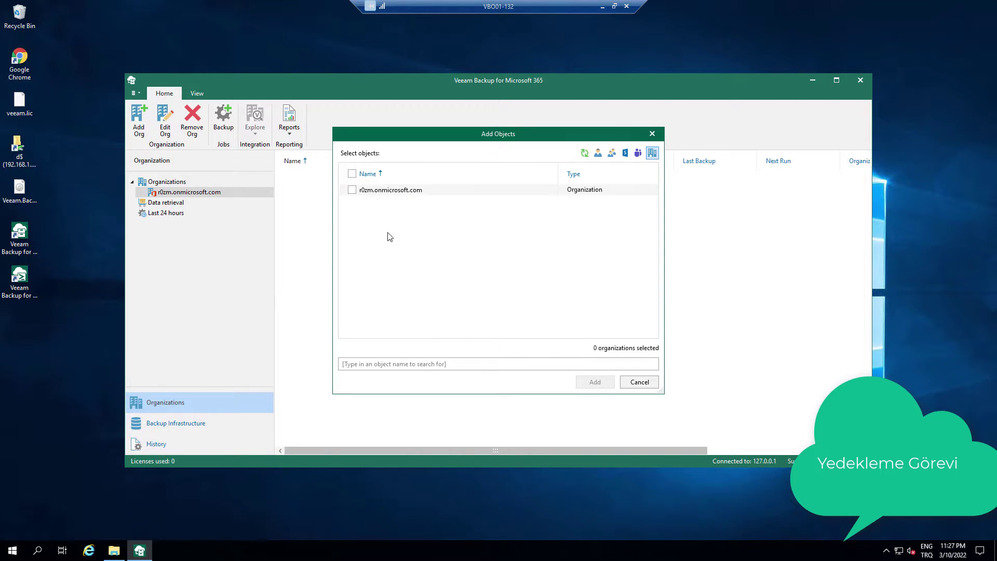
click(640, 382)
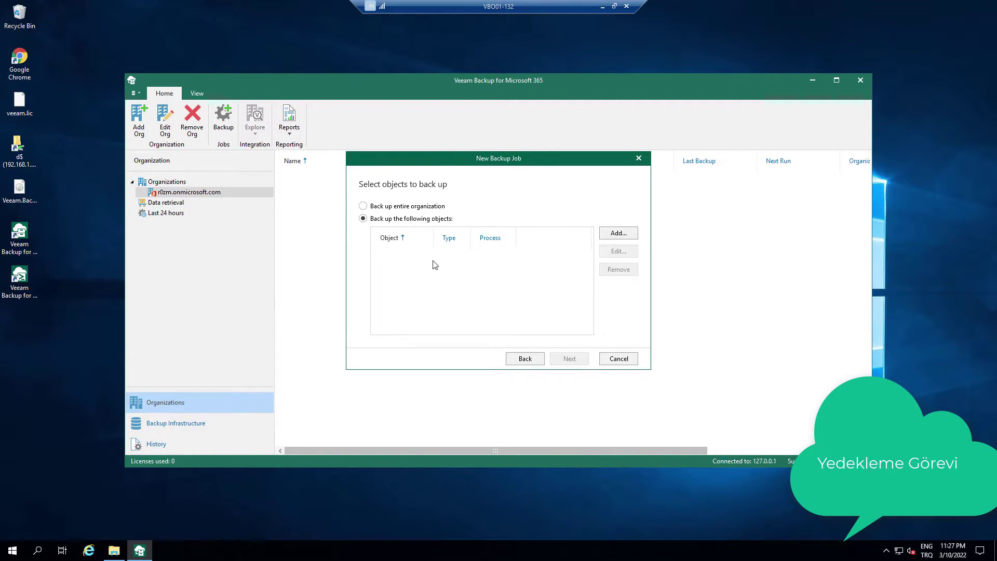
click(406, 207)
Step: Leave the exclusions empty, select the Backup repository and create the job with an immediate start
click(570, 358)
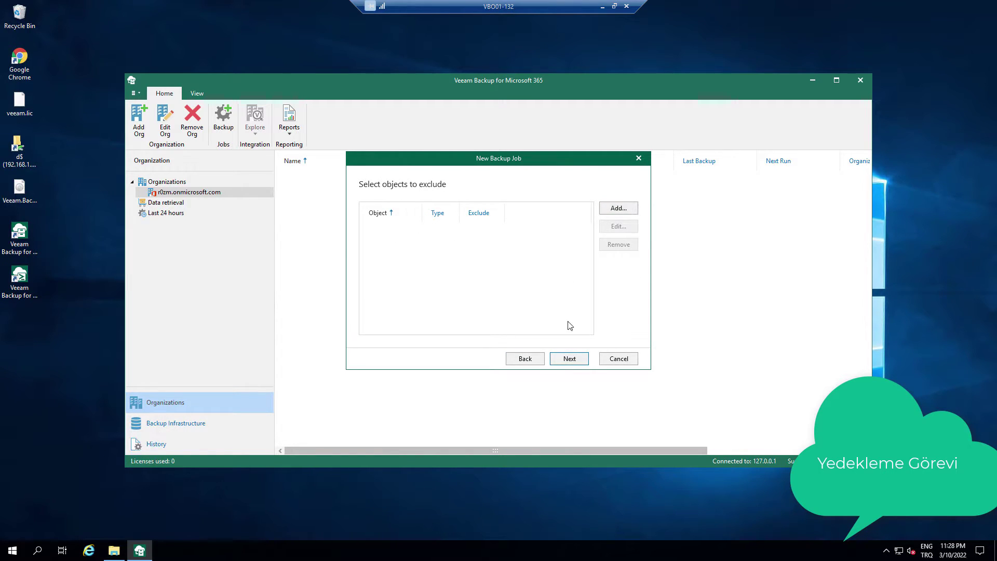
click(570, 359)
click(623, 247)
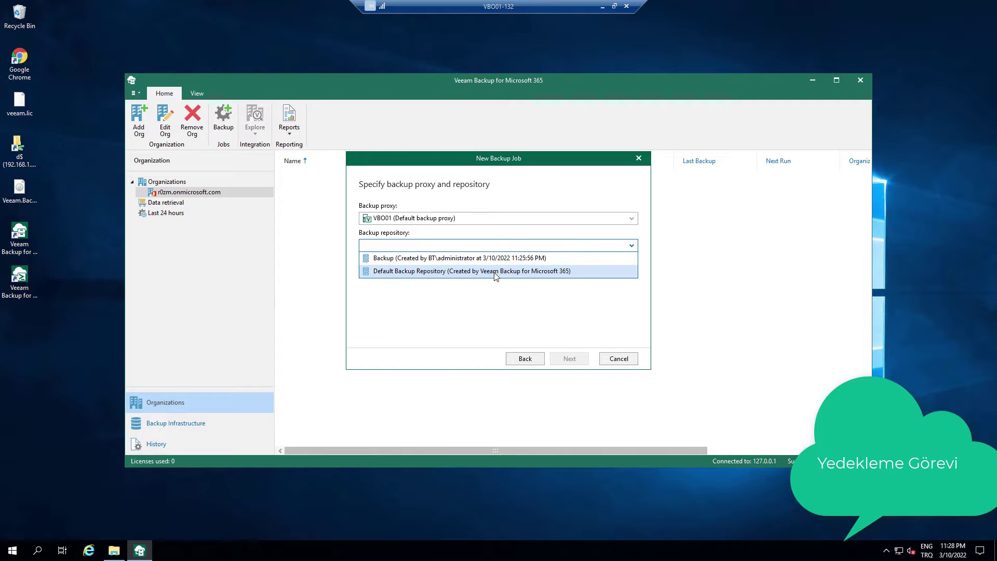
click(496, 258)
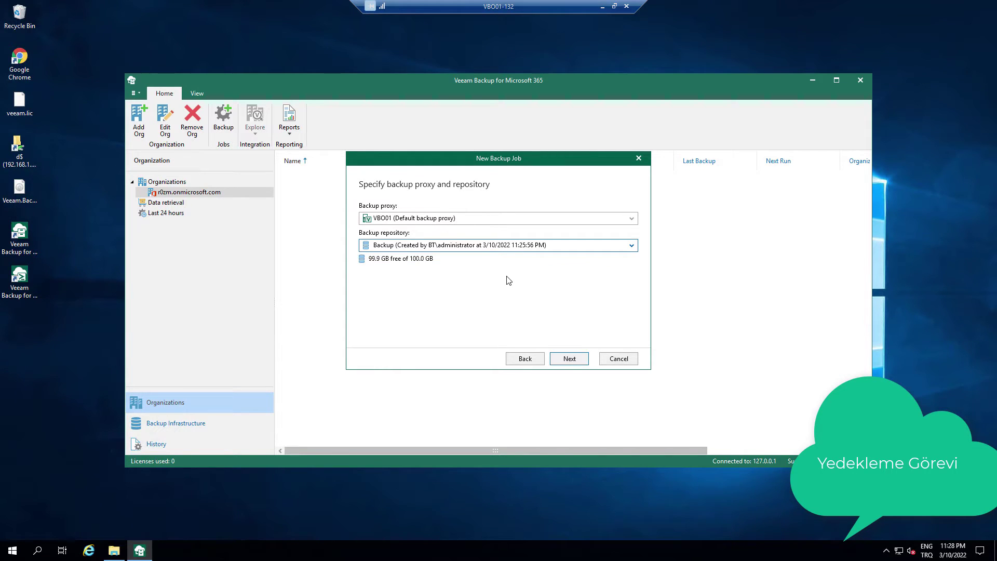
click(572, 358)
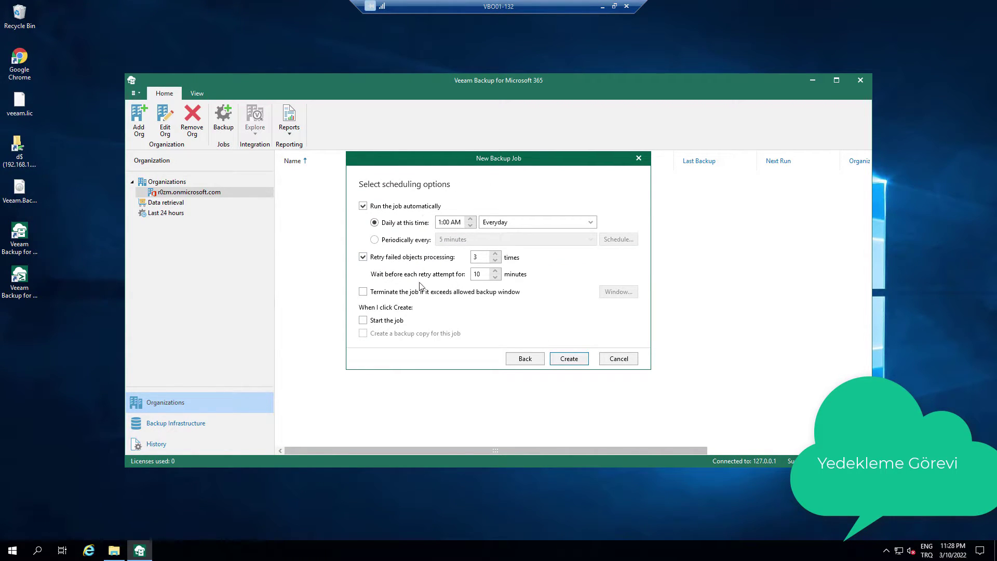
click(569, 358)
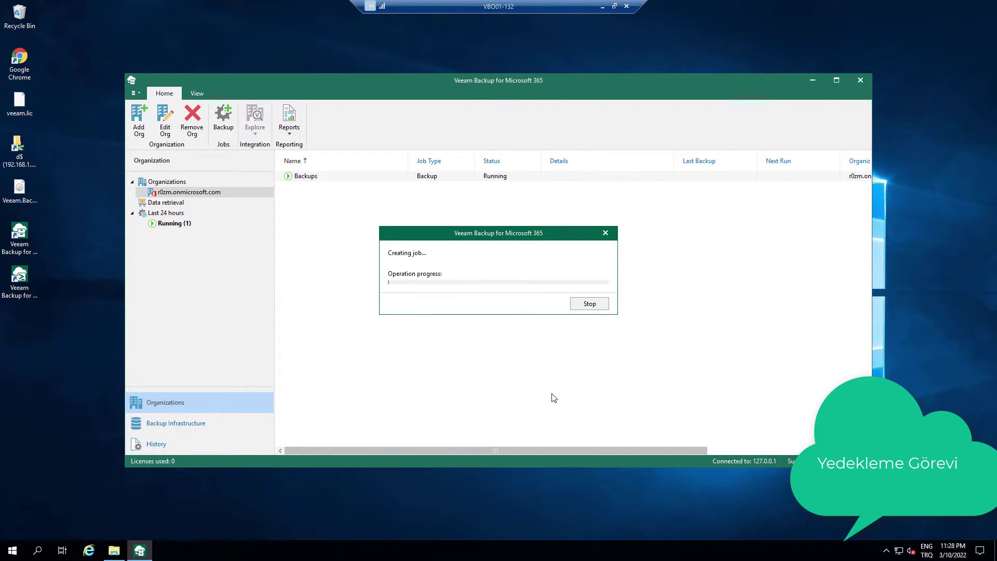
Step: Select the Backups job and maximize the window to examine its session details
click(308, 177)
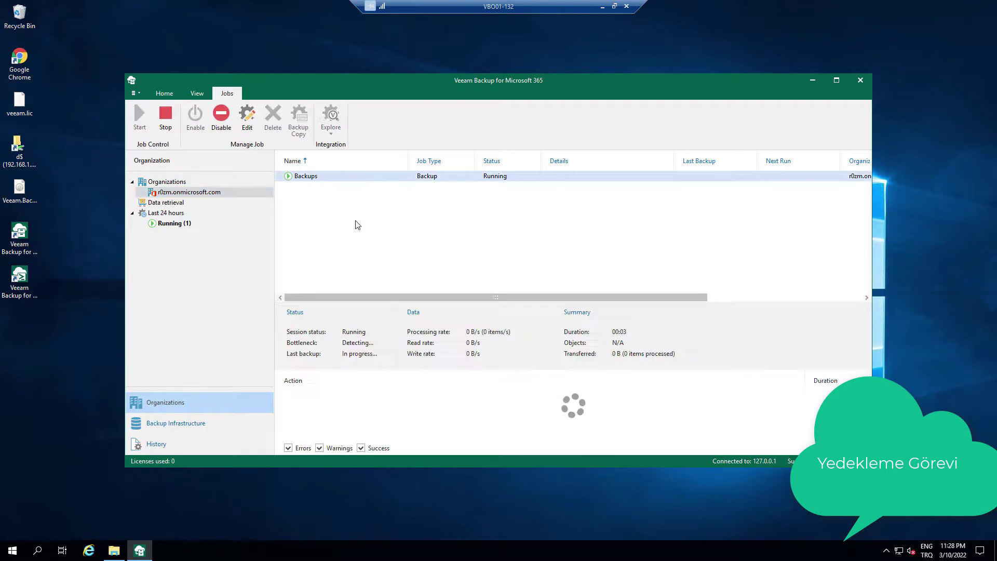
double_click(410, 99)
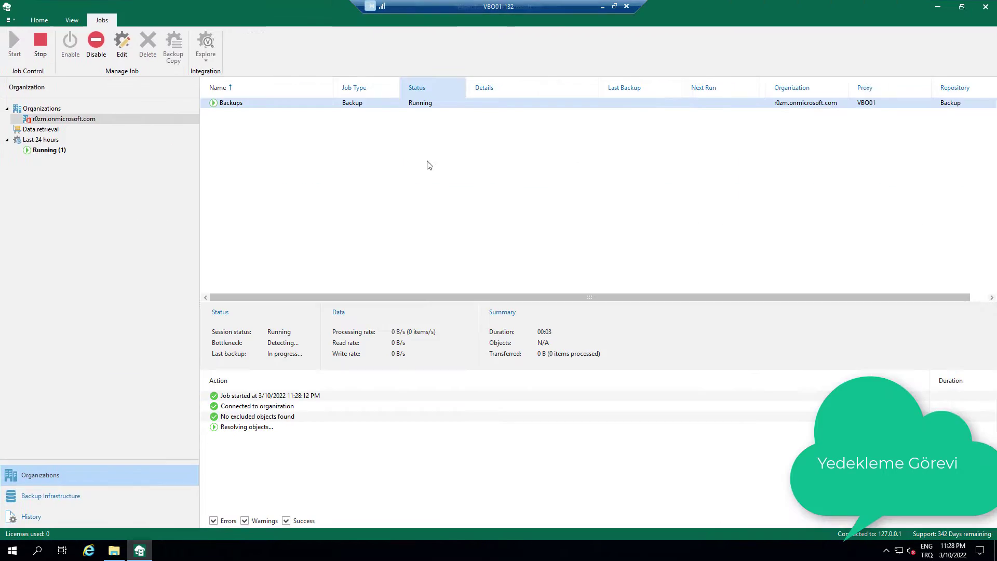
click(267, 171)
Step: Open the general options and enable the REST service in the REST API settings
click(9, 19)
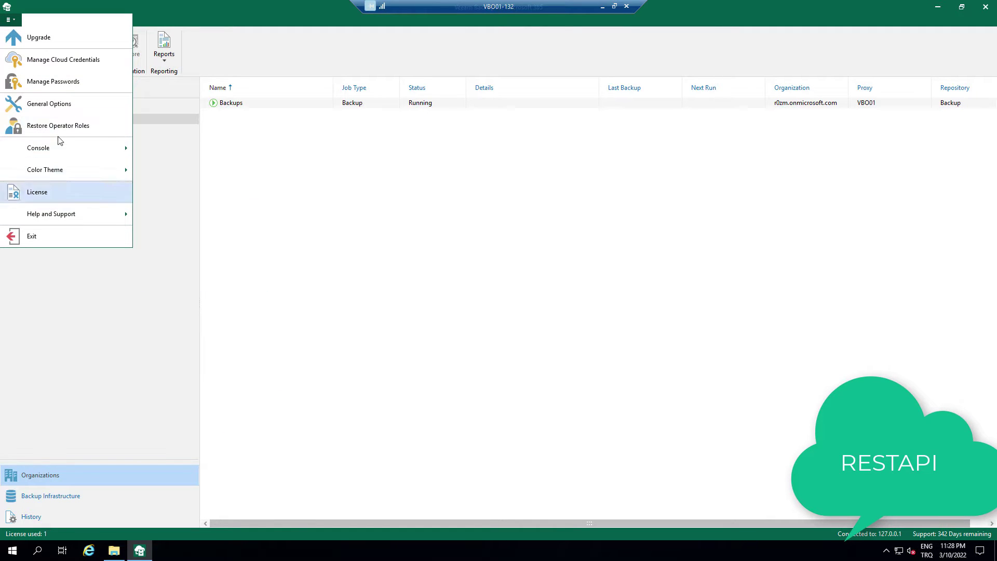
click(61, 106)
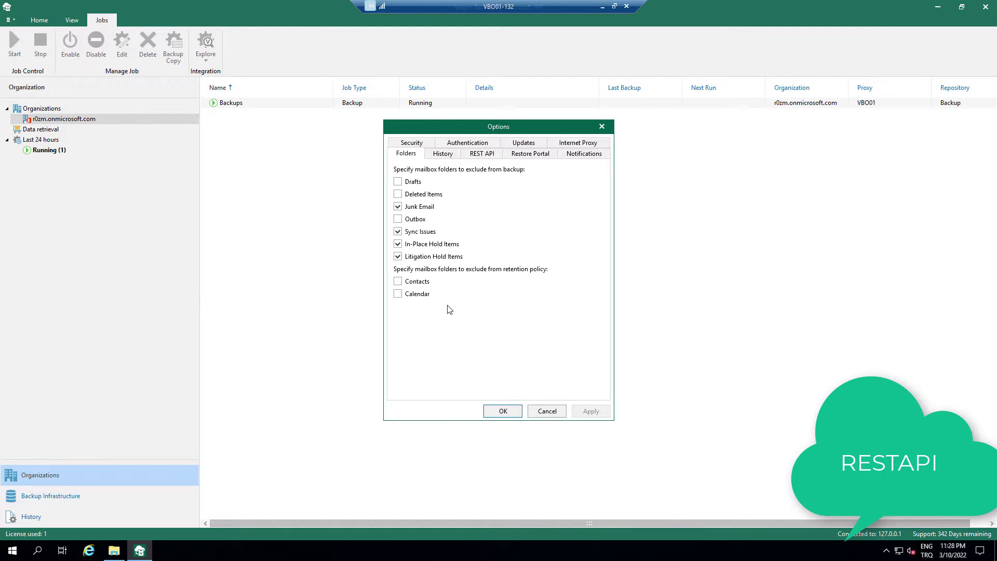
click(483, 154)
click(449, 189)
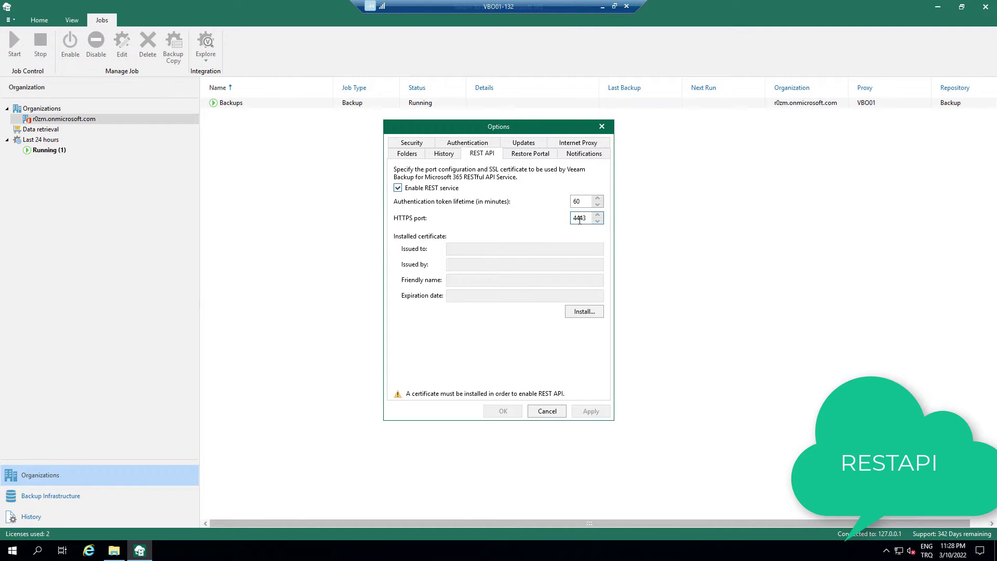
Step: Generate a self-signed REST API certificate named "Veeam Software Group GmbH certificate - REST" and apply the settings
click(575, 316)
click(555, 359)
click(498, 215)
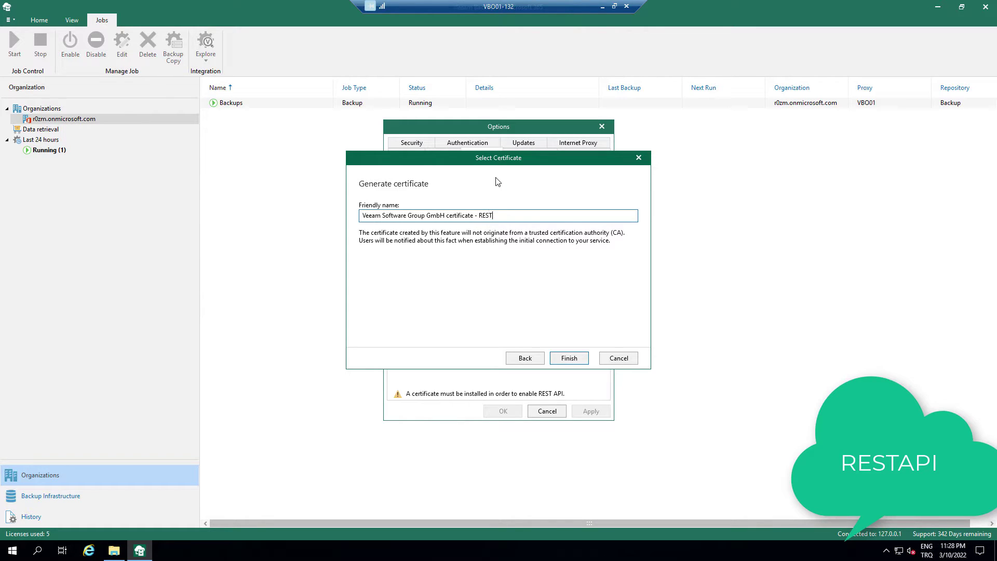
click(578, 360)
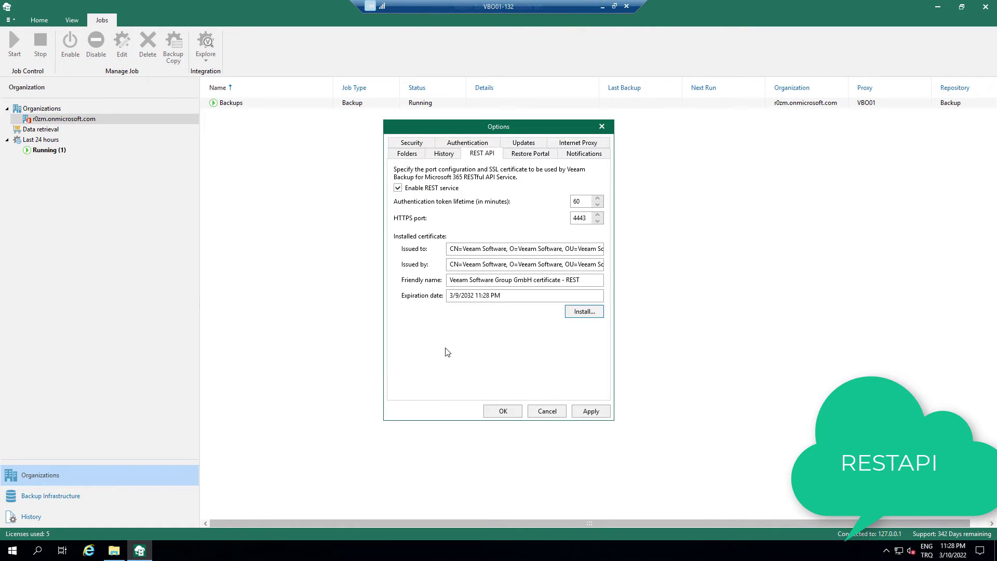
click(592, 415)
Step: Enable restore operator authentication with Microsoft credentials using a new self-signed certificate named "Veeam Software Group GmbH certificate-AUTH", and apply it
click(479, 143)
click(398, 292)
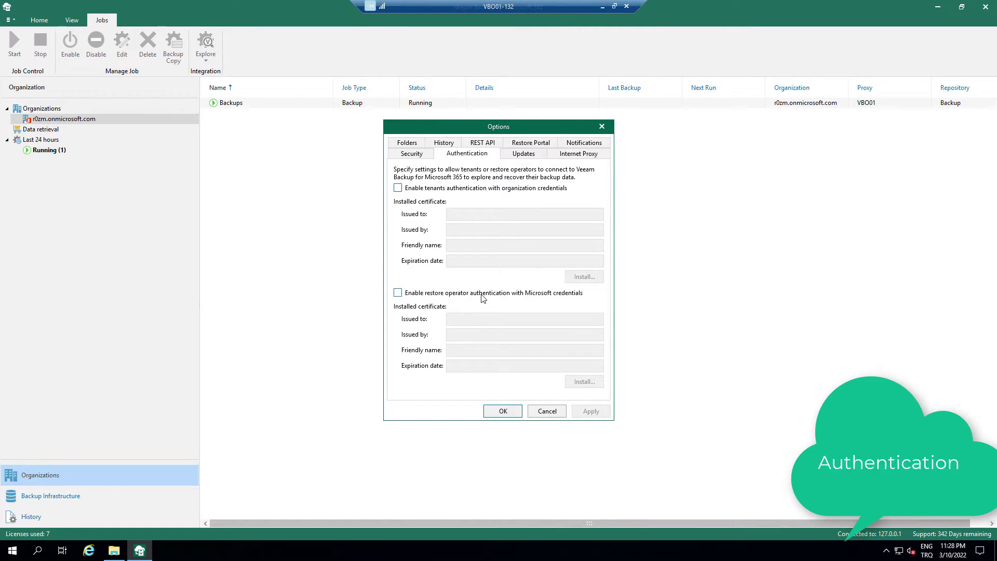
click(586, 384)
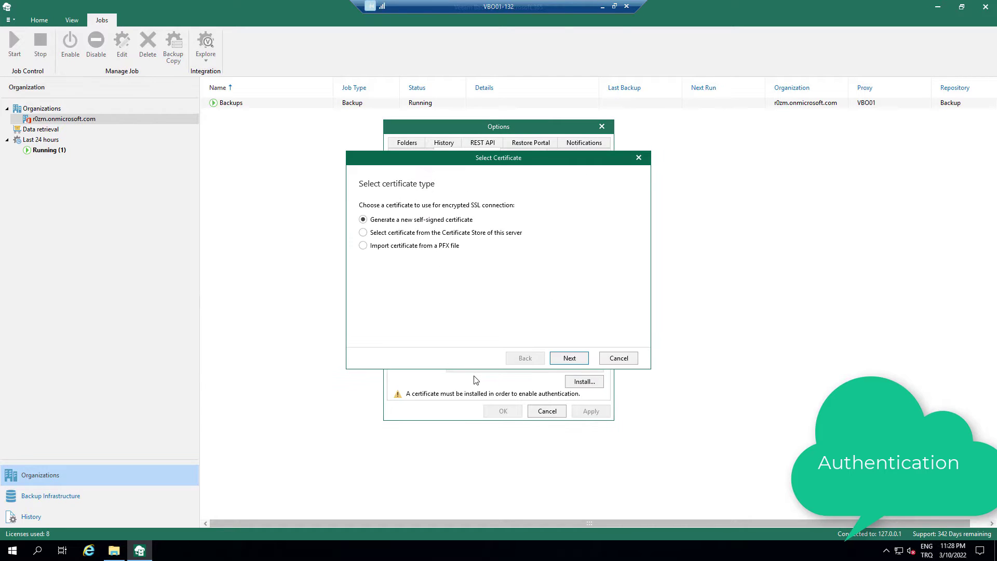
click(570, 358)
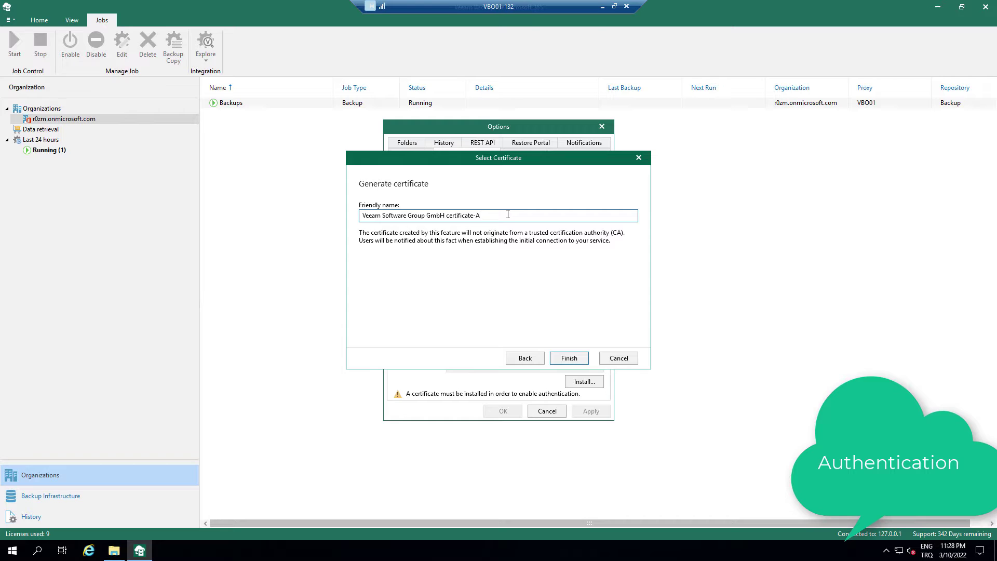
click(569, 358)
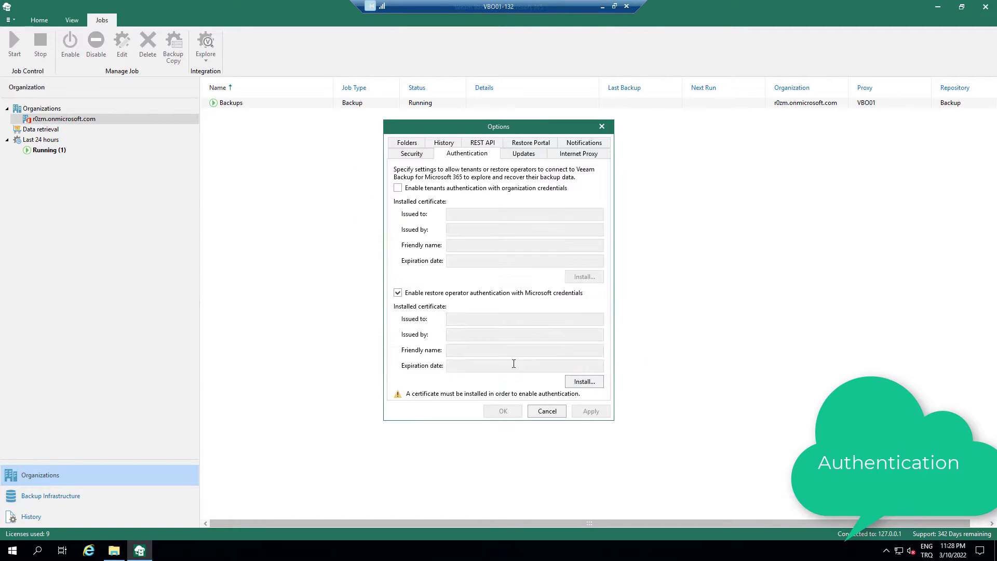
click(590, 411)
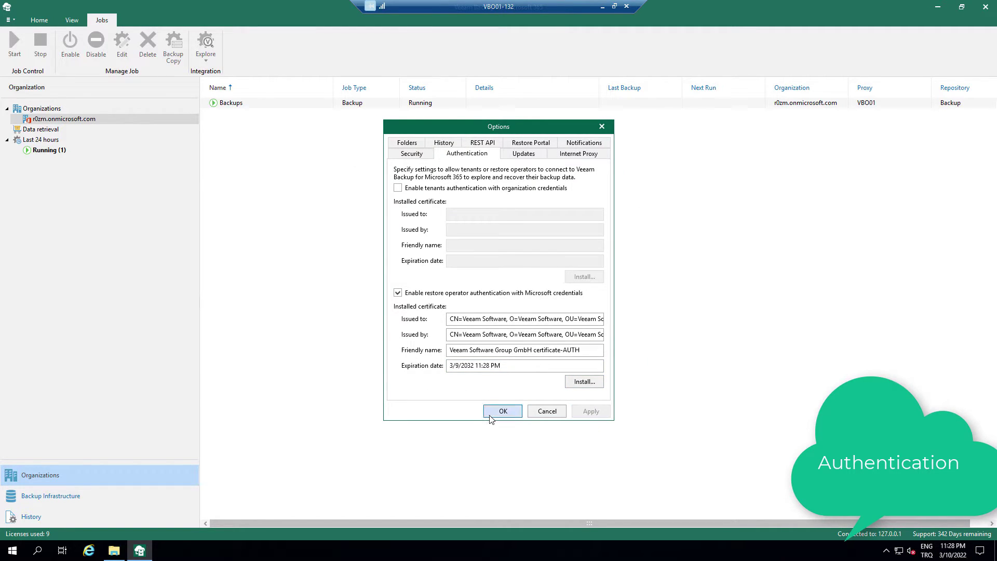
Step: Enable the Restore Portal and start creating its Azure AD application with the name VBM365v6-ADApp-SSP
click(531, 143)
click(452, 181)
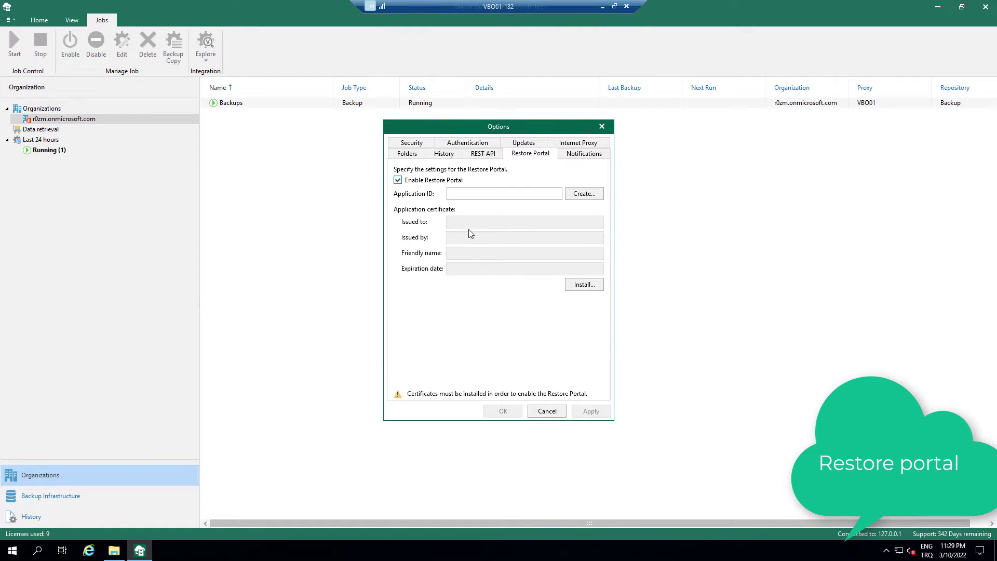
click(584, 193)
click(433, 220)
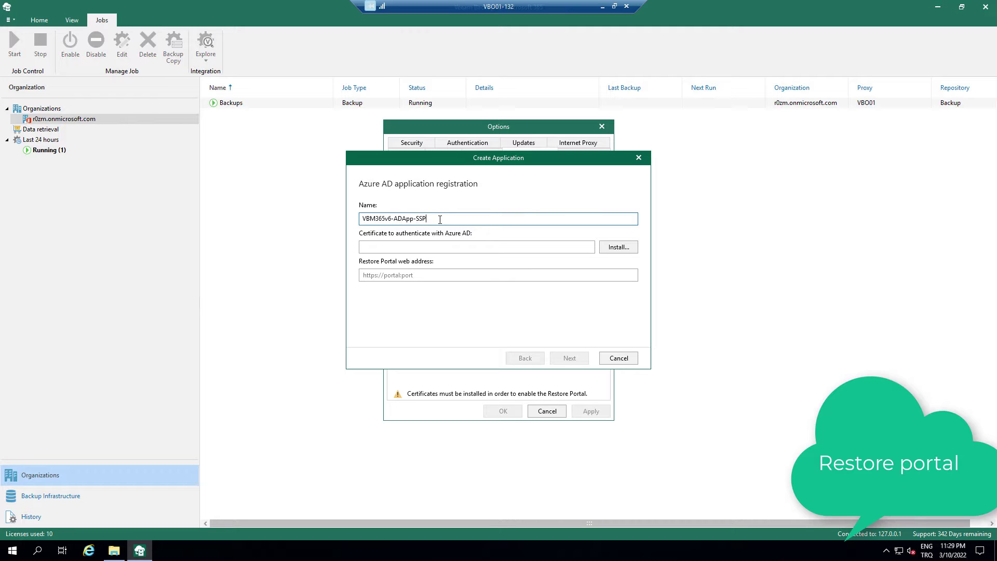
Step: Generate a new self-signed certificate for the application to authenticate with Azure AD
click(607, 250)
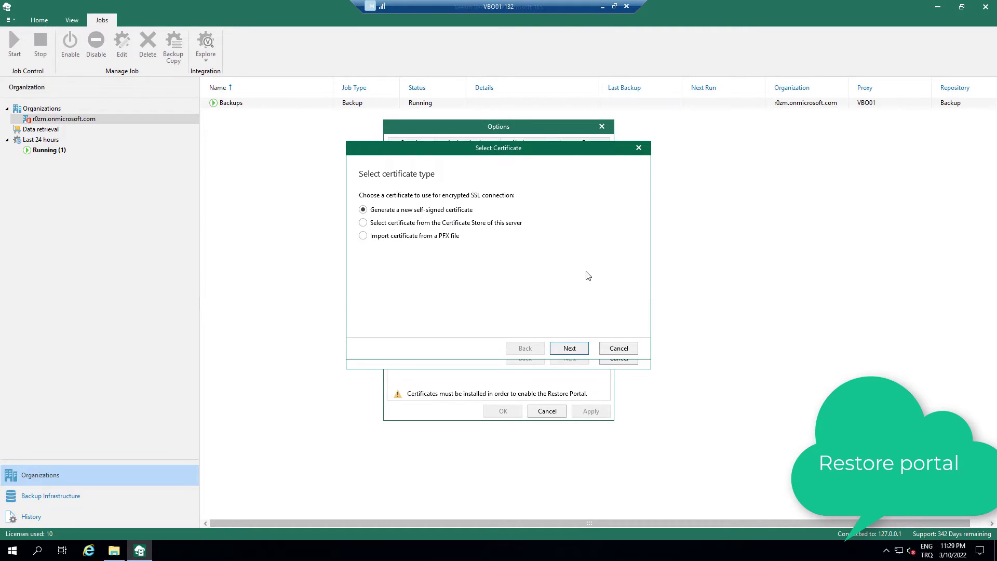
click(570, 348)
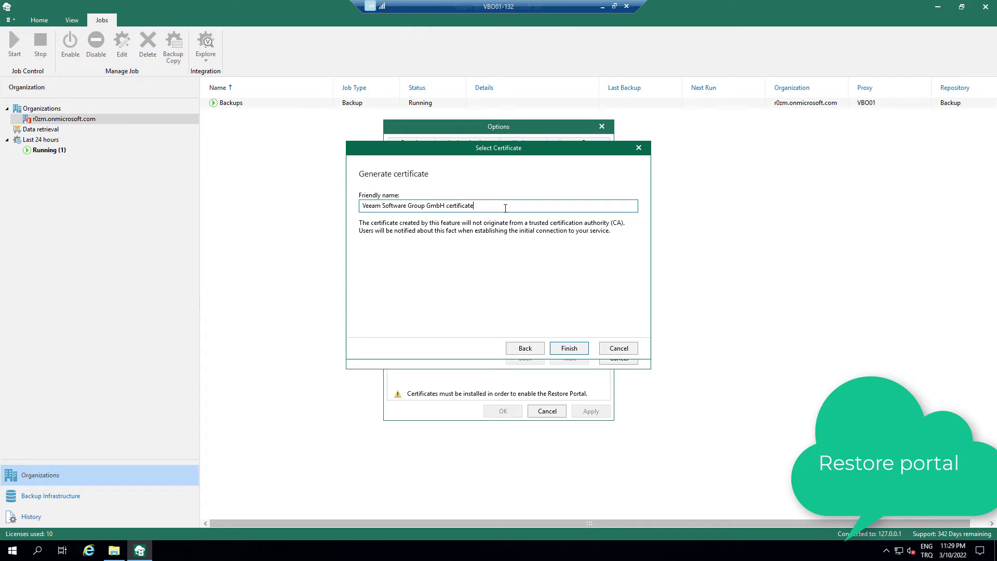
click(572, 349)
click(432, 273)
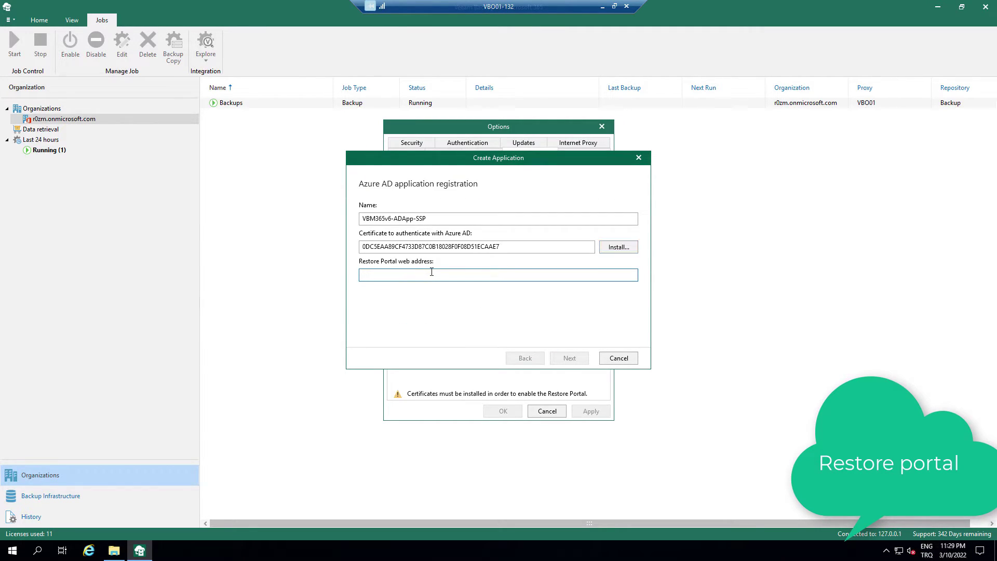
text(https://)
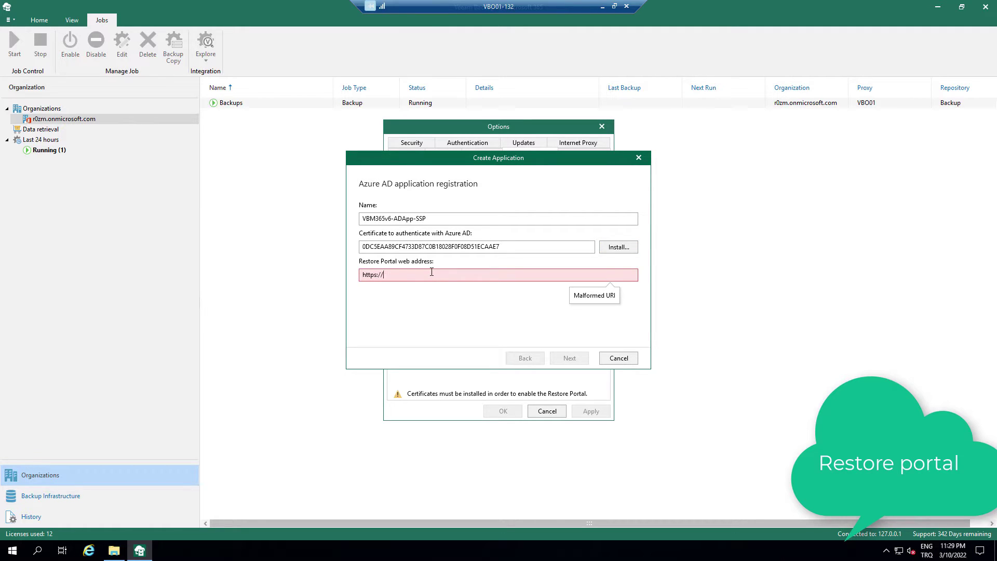
text(RESTAPISERVER)
key(BackSpace)
key(BackSpace)
key(BackSpace)
key(BackSpace)
key(BackSpace)
key(BackSpace)
key(BackSpace)
key(BackSpace)
key(BackSpace)
key(BackSpace)
key(BackSpace)
key(BackSpace)
text(vbo01.bt.local:4443)
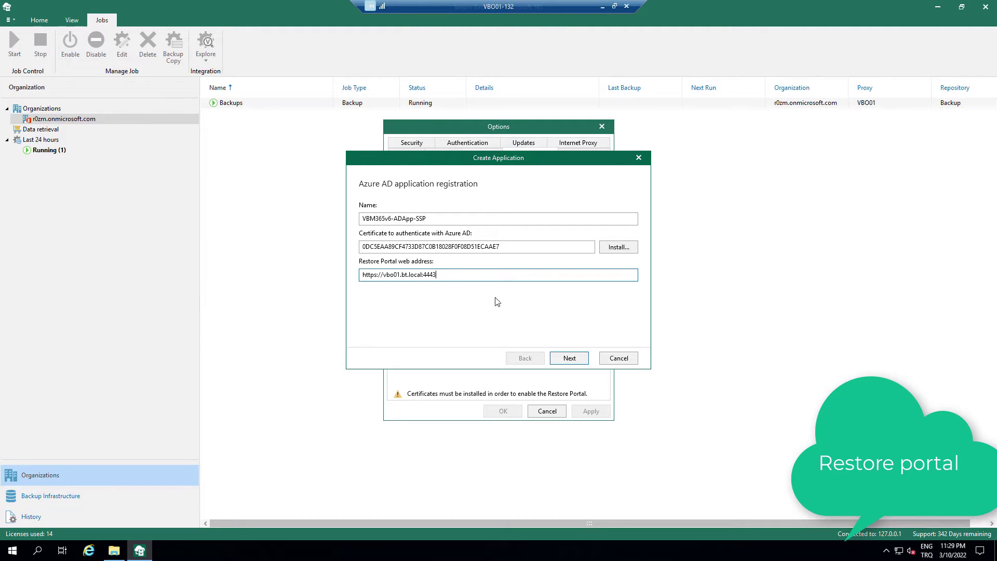
click(569, 358)
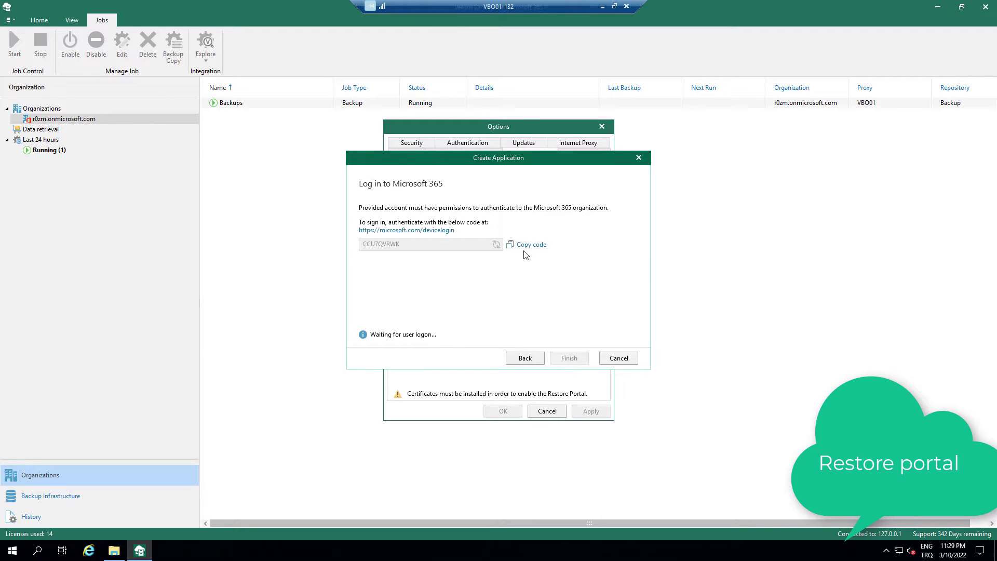
Step: Authenticate to Microsoft 365 on the device login page with the displayed device code and the organization's administrator account, and close the browser
click(453, 231)
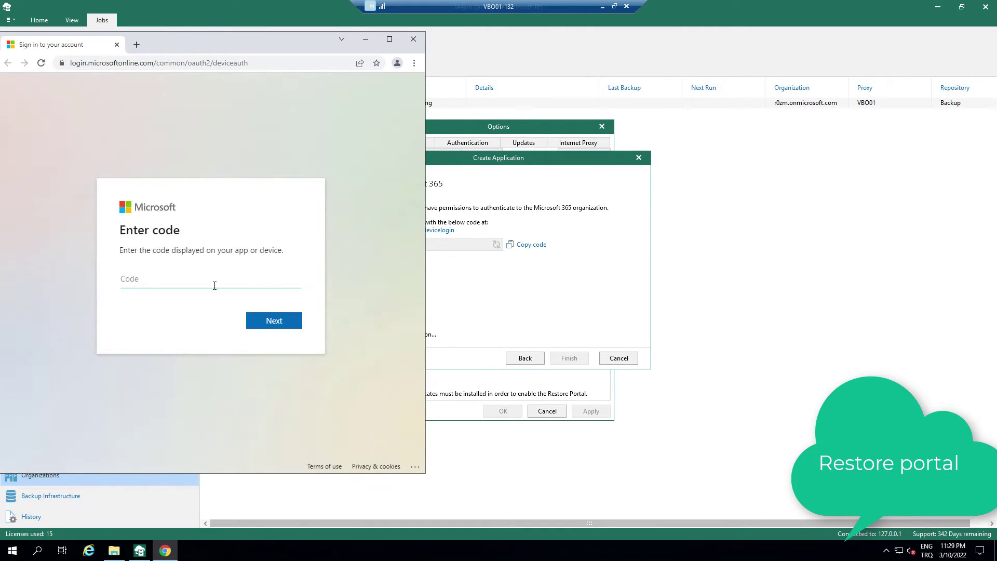
text(CCU7QVRWK)
click(265, 325)
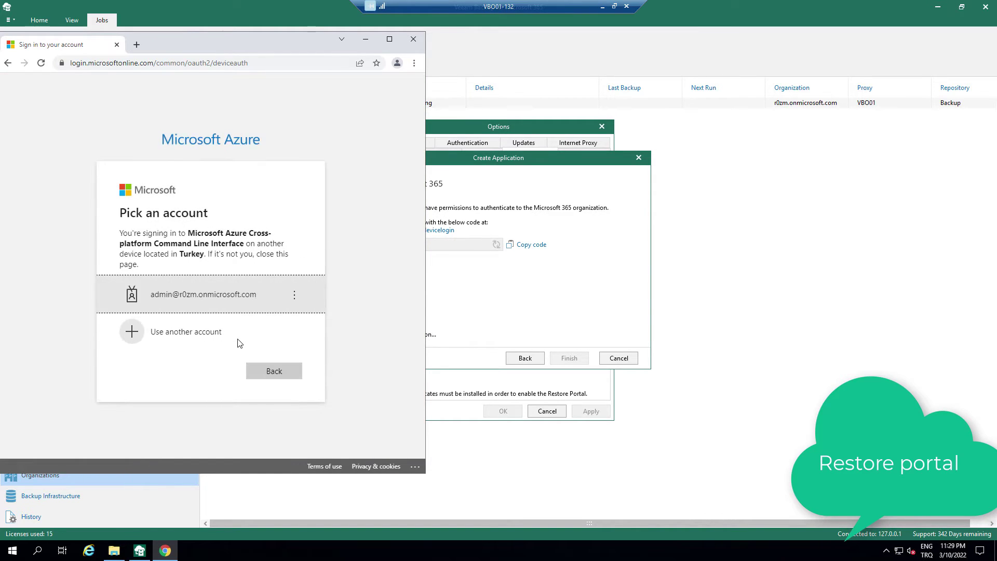
click(240, 307)
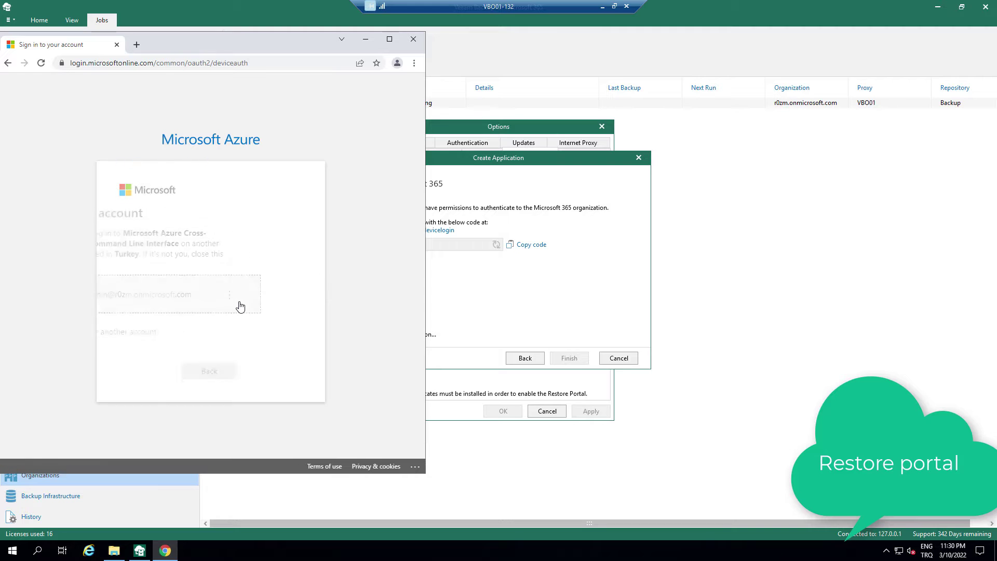
click(274, 336)
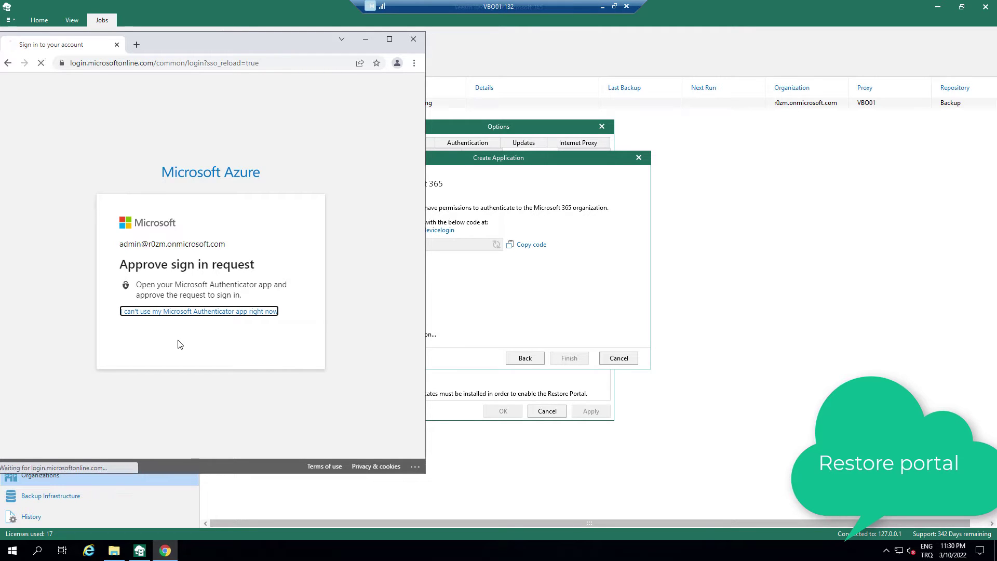
click(263, 339)
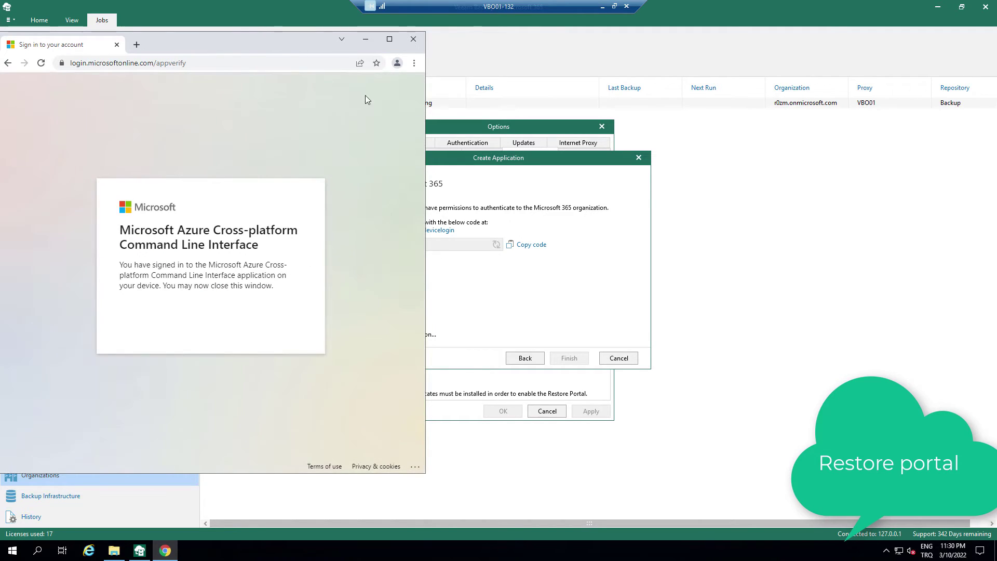
click(414, 39)
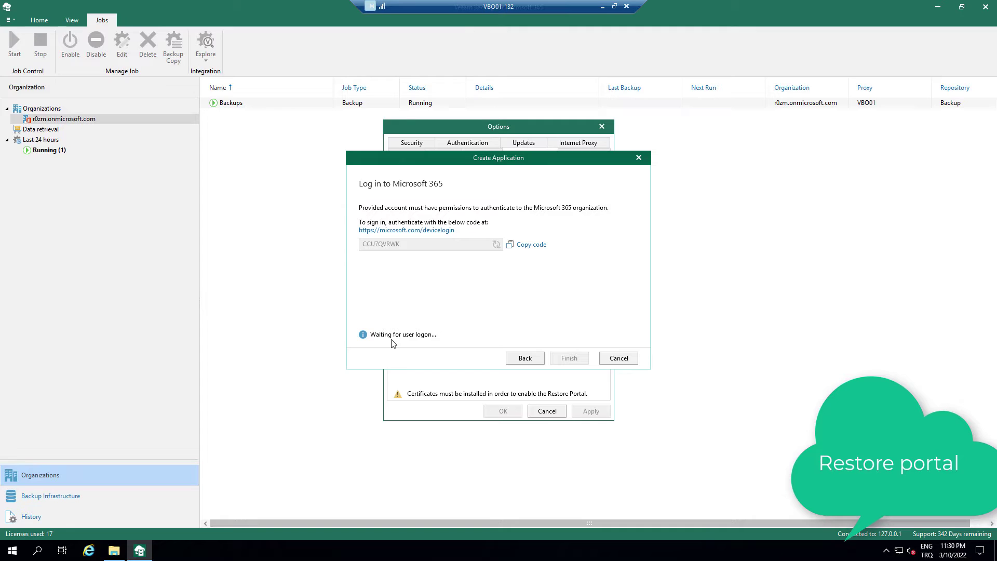
Step: Finish creating the Azure AD application, then apply the Restore Portal settings and close the options
click(580, 362)
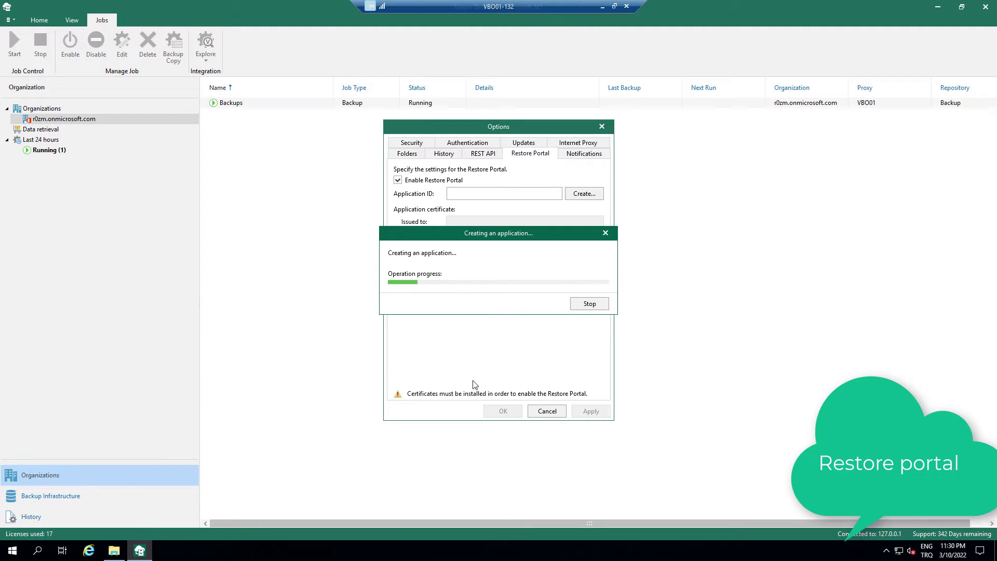
click(591, 411)
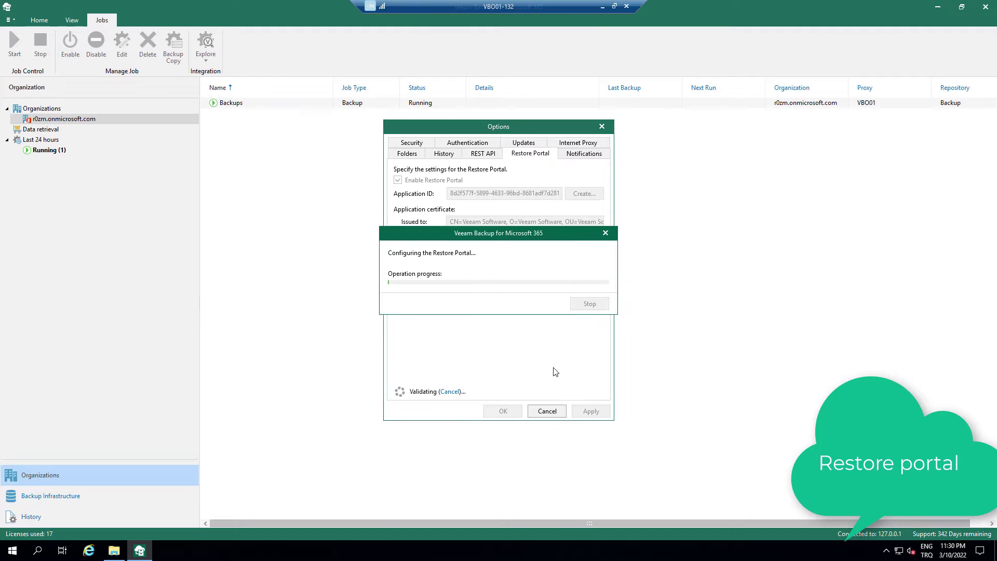
click(500, 414)
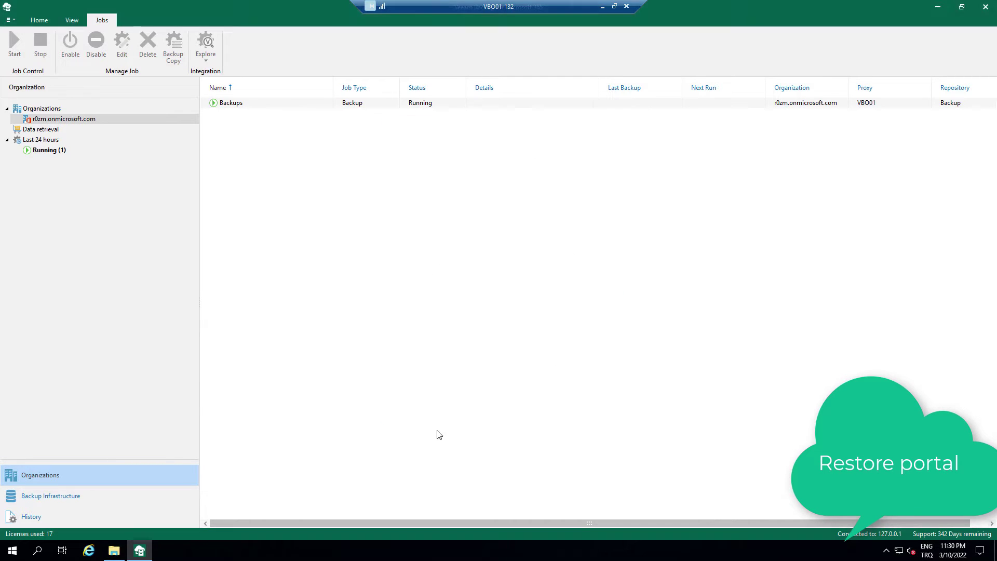
Step: Switch to Chrome from the desktop and open the Restore Portal at vbo01.bt.local:4443
right_click(393, 556)
click(422, 478)
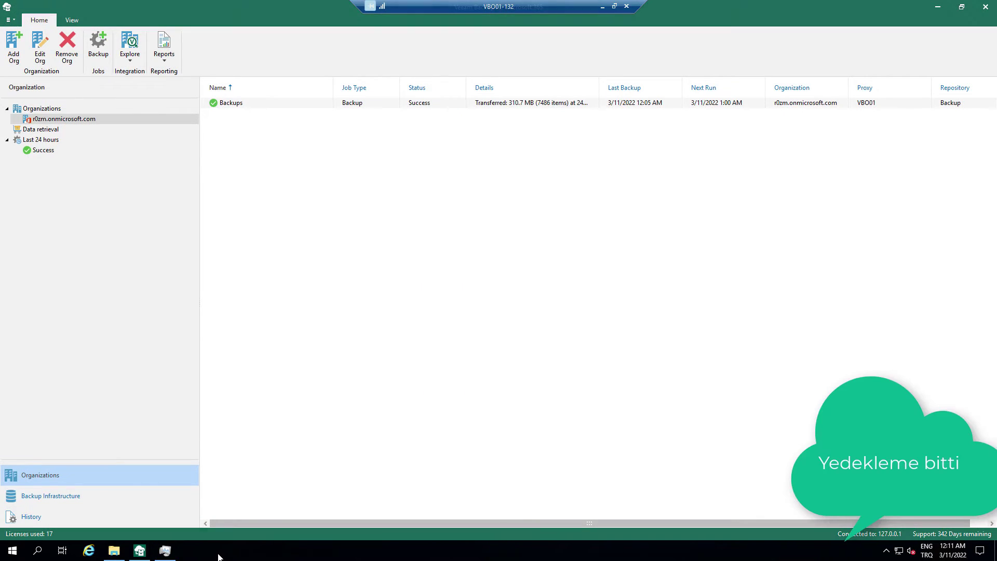
right_click(218, 556)
click(265, 478)
double_click(29, 72)
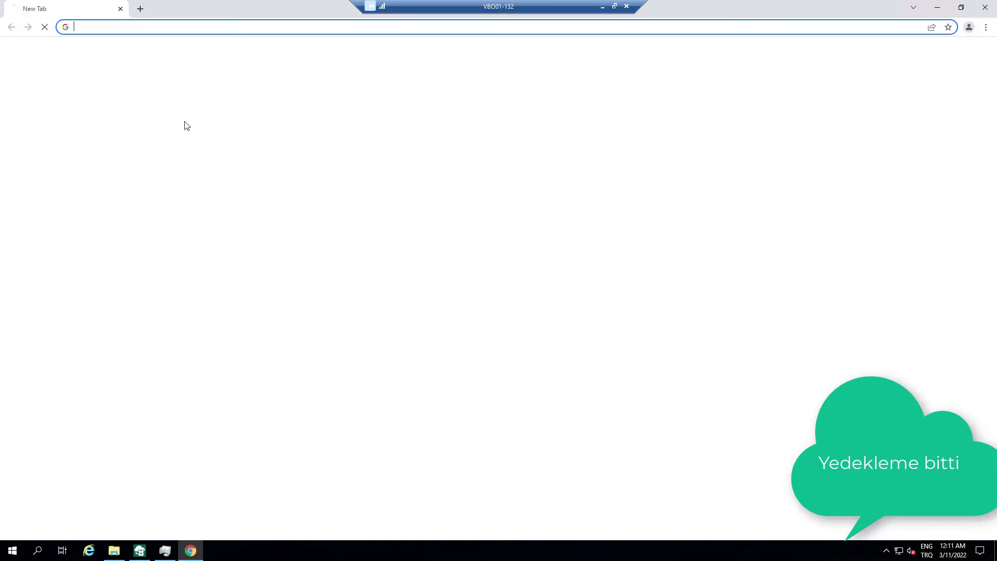
text(vbo01.bt.local:4443)
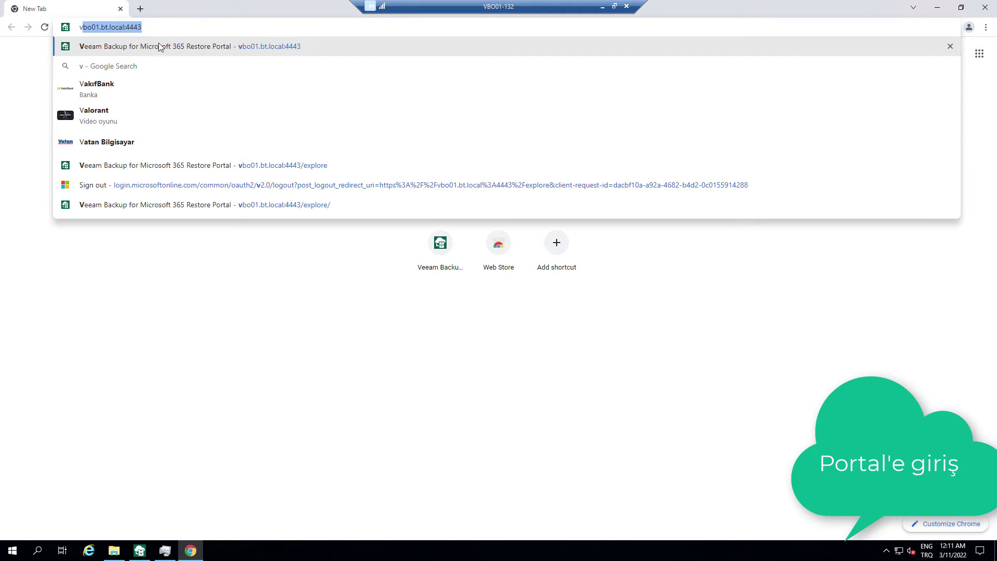
click(158, 49)
Step: Log in to the Restore Portal with the administrator account's e-mail
click(467, 221)
text(ad)
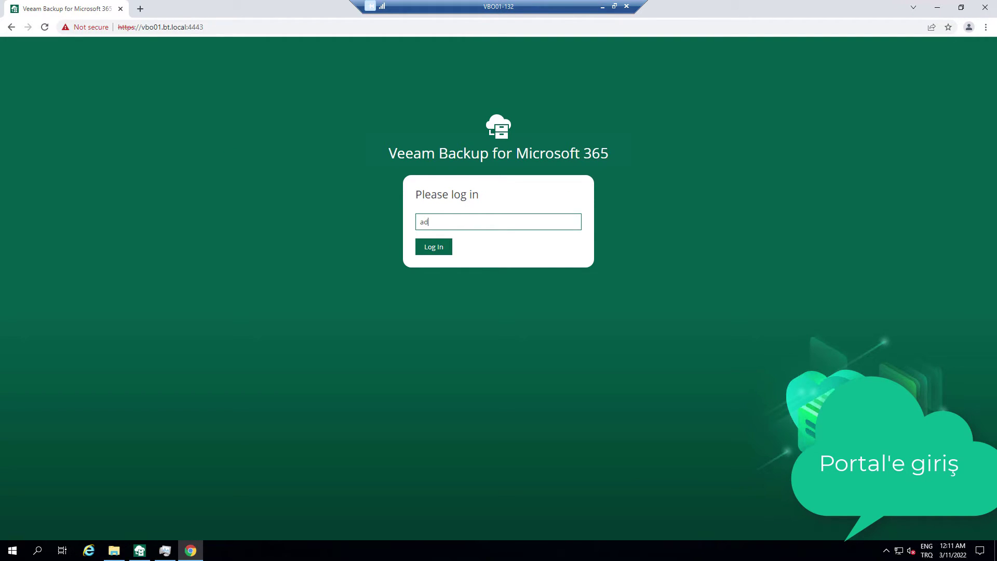
key(ctrl+v)
key(Return)
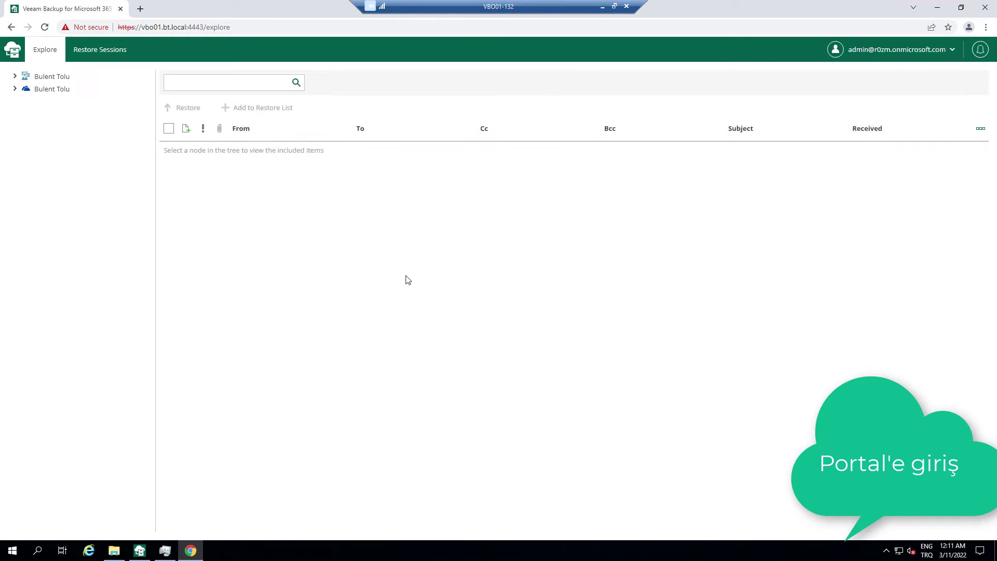
Step: Expand the user's mailbox, check the OneDrive node, and display the backed-up Inbox messages
click(15, 77)
click(47, 165)
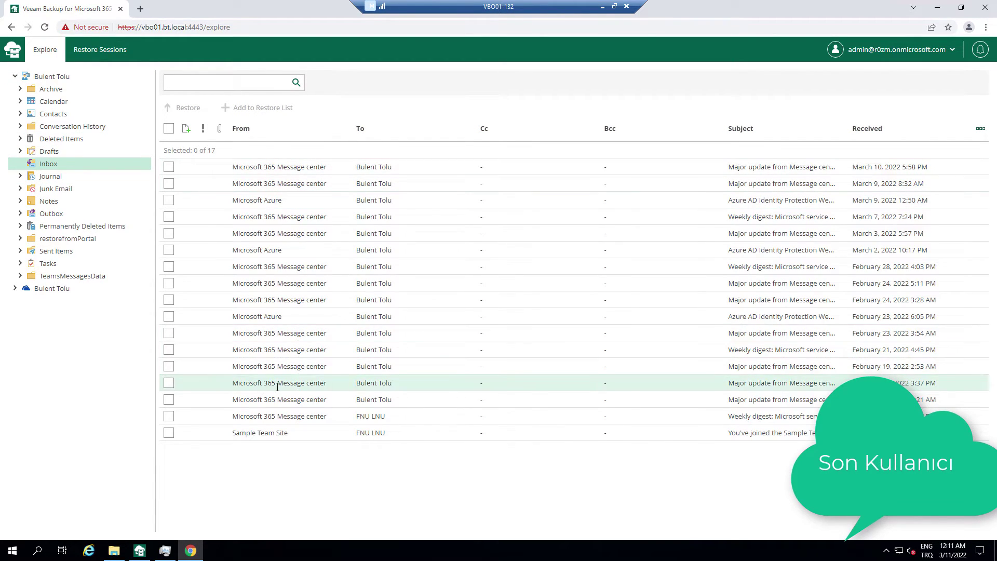
click(49, 288)
click(49, 164)
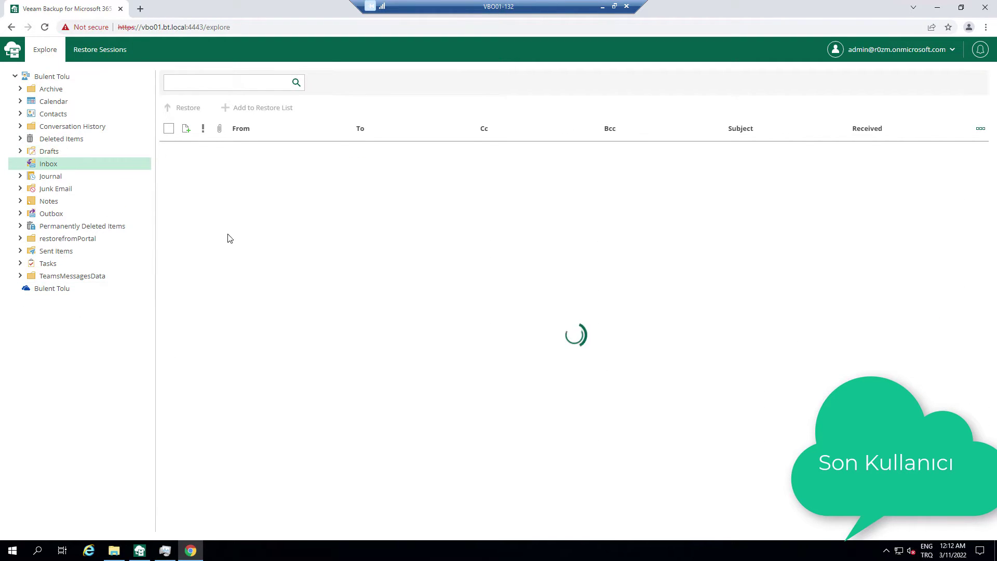
Step: Select the three newest Inbox emails and start an Exchange restore of them, continuing to the restore mode
click(169, 200)
click(169, 183)
click(169, 167)
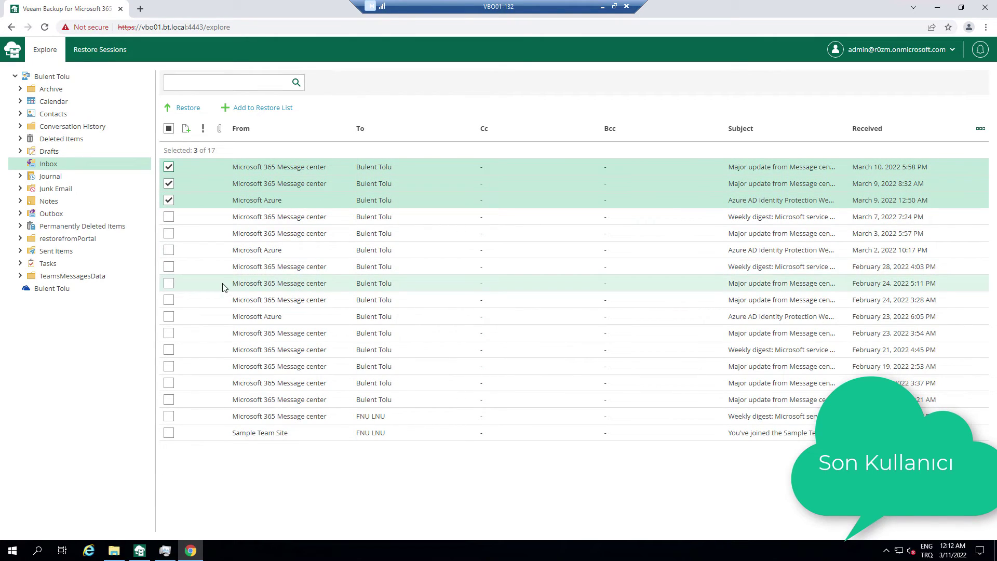
click(187, 108)
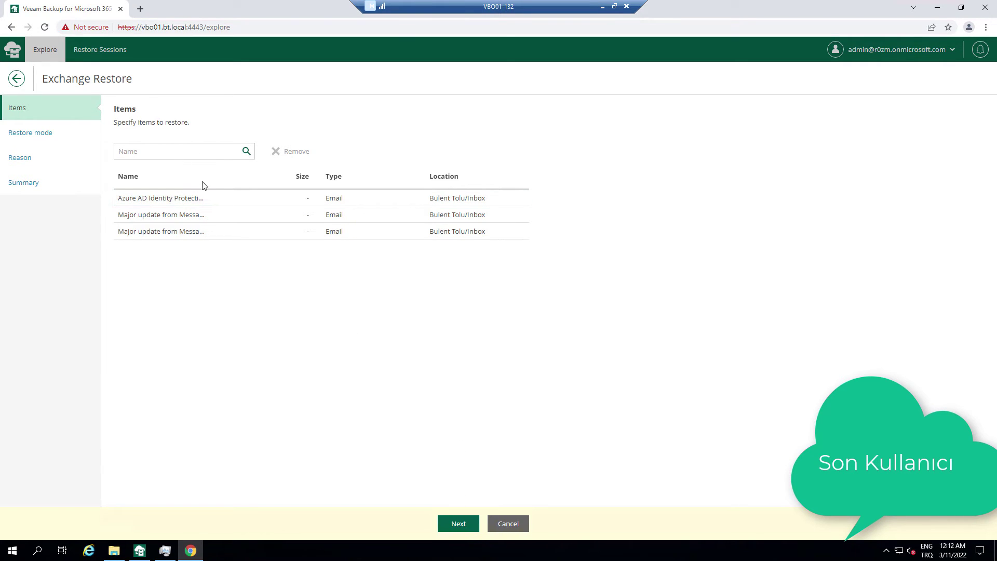
click(442, 517)
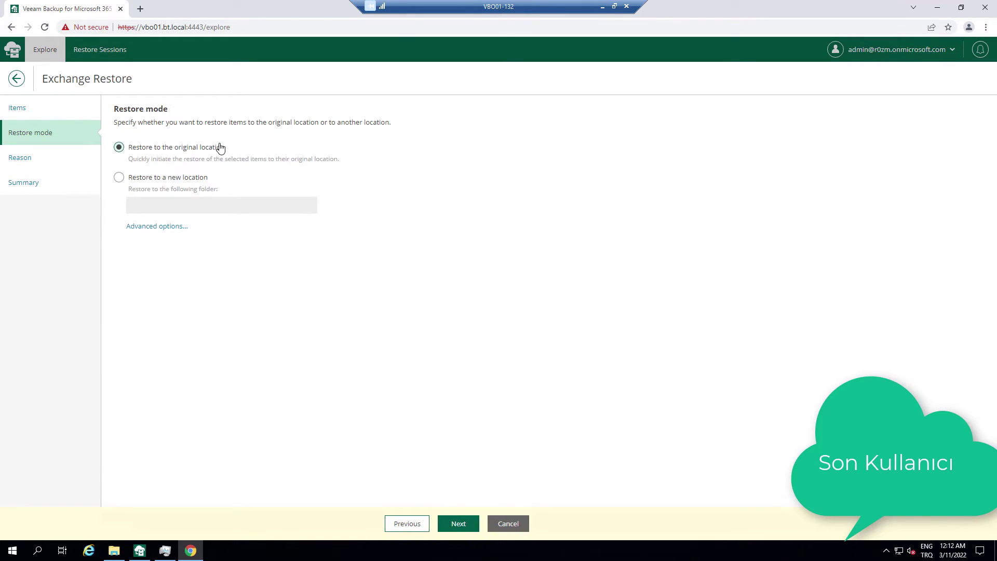
Step: Restore to a new location in the folder RESTORED BY MYSELF, accepting the default advanced options for changed, missing and unread items
click(194, 178)
click(208, 210)
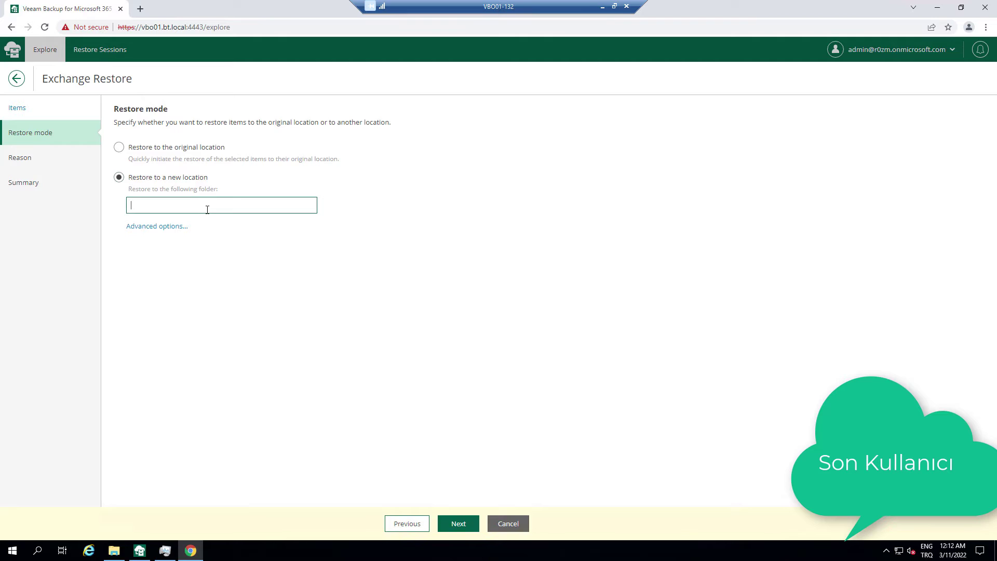
text(RESTORED BY MYSELF)
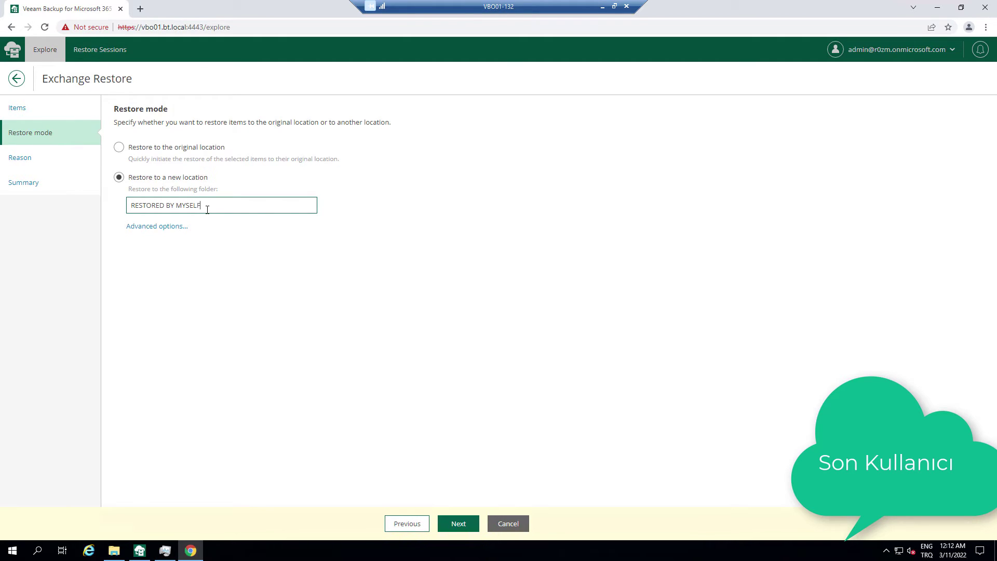
click(181, 227)
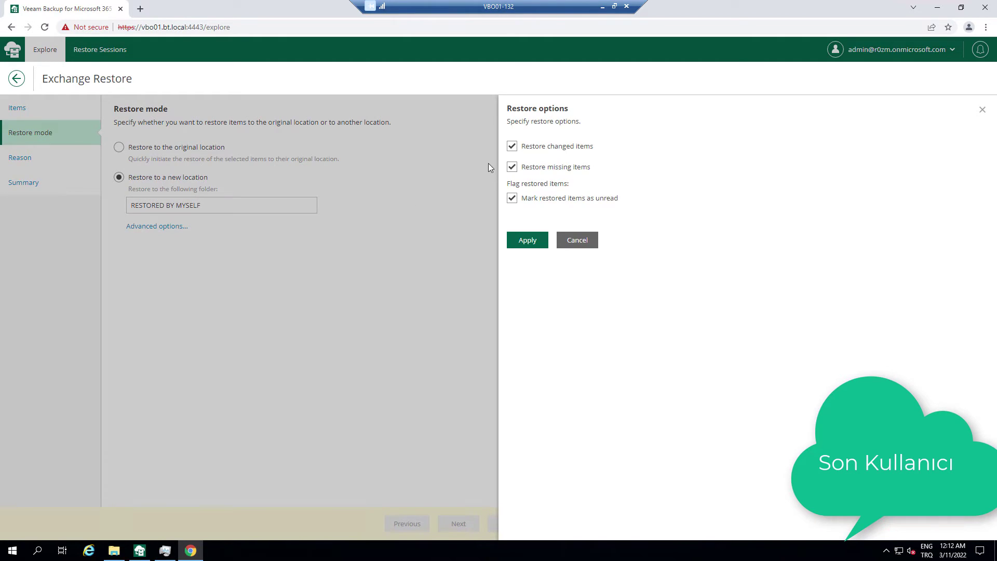
click(529, 242)
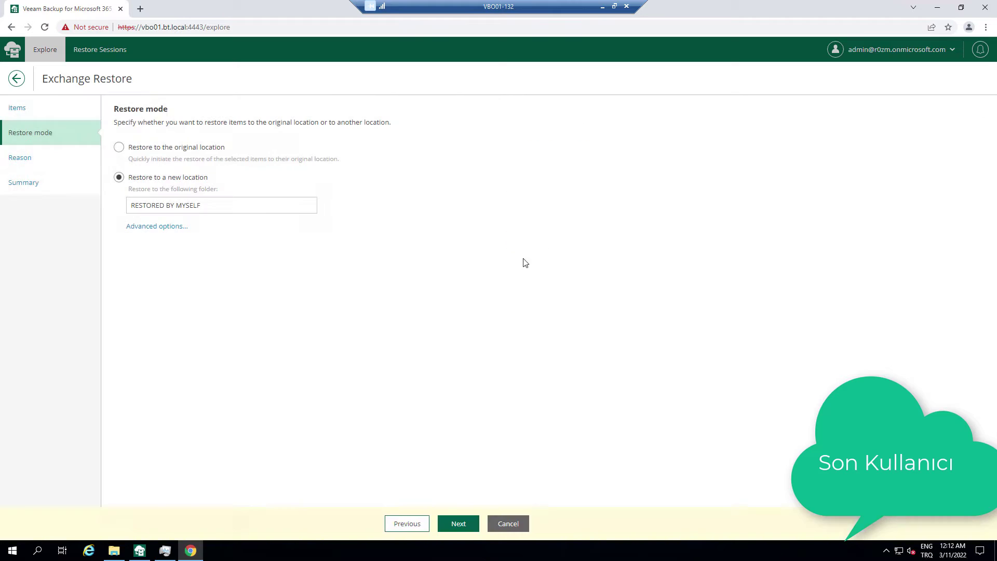
click(458, 523)
Step: Enter the restore reason "FOuND MY EMAILS", review the summary and run the restore
click(251, 208)
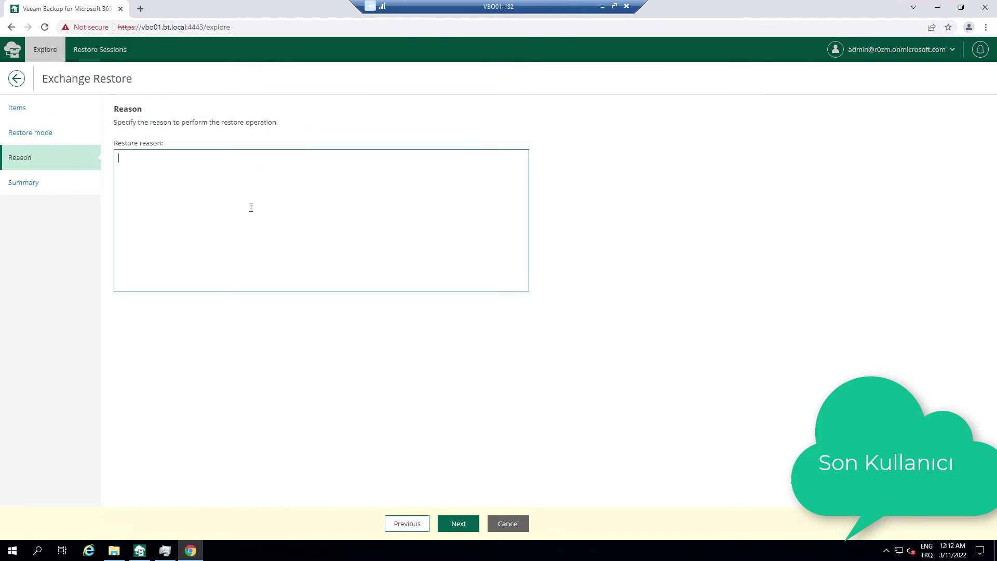
text(FOuND MY EMAILS)
click(459, 524)
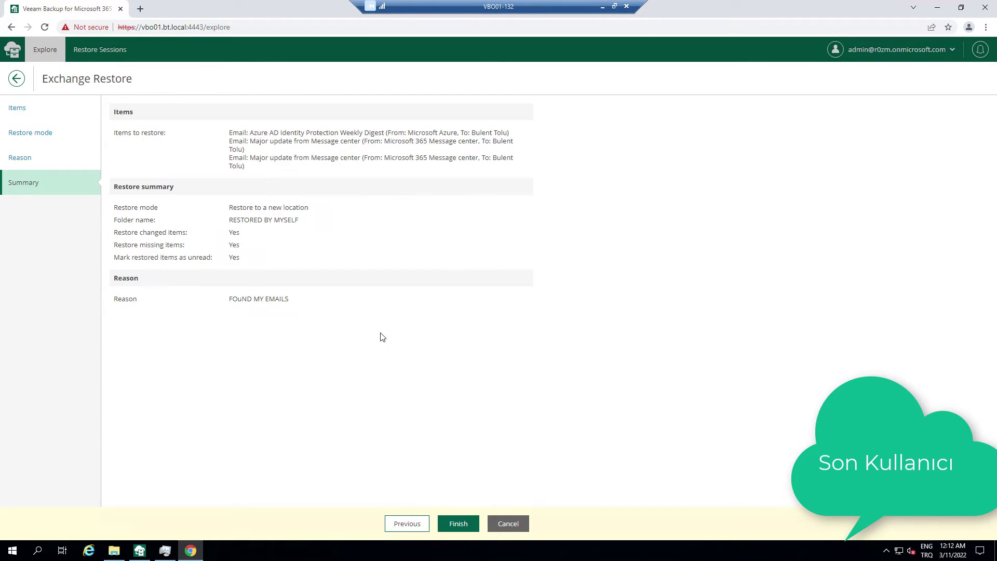
drag(246, 133, 354, 134)
click(618, 235)
click(458, 523)
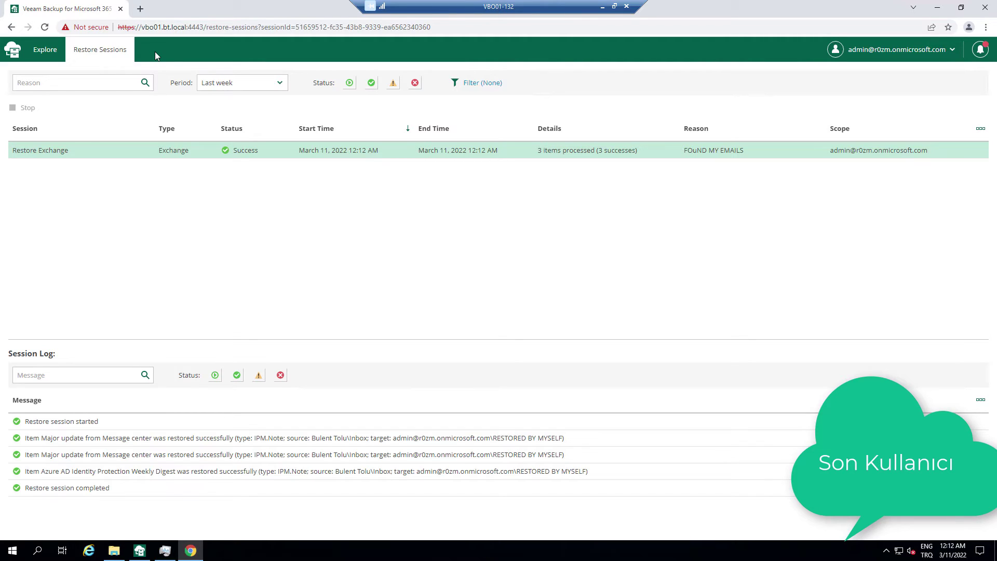
Step: Open Outlook from Microsoft Office Home in a new browser tab, show the RESTORED BY MYSELF folder and widen the folder list
click(140, 9)
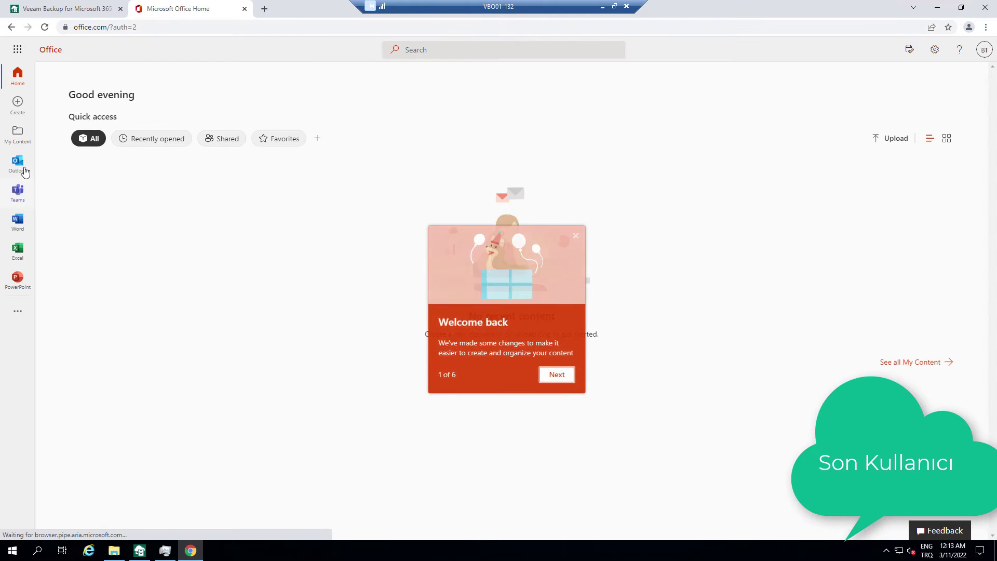
click(18, 161)
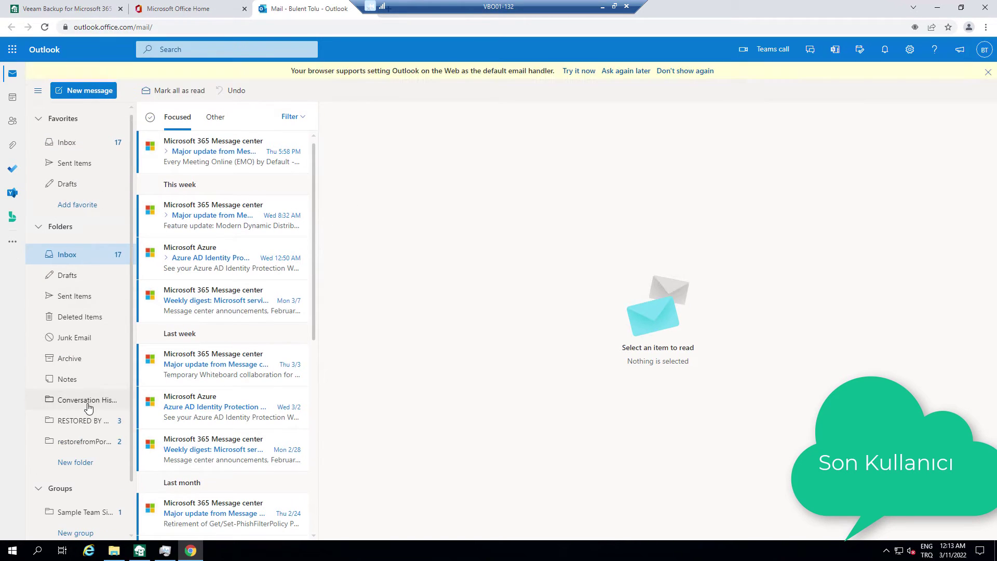
click(89, 419)
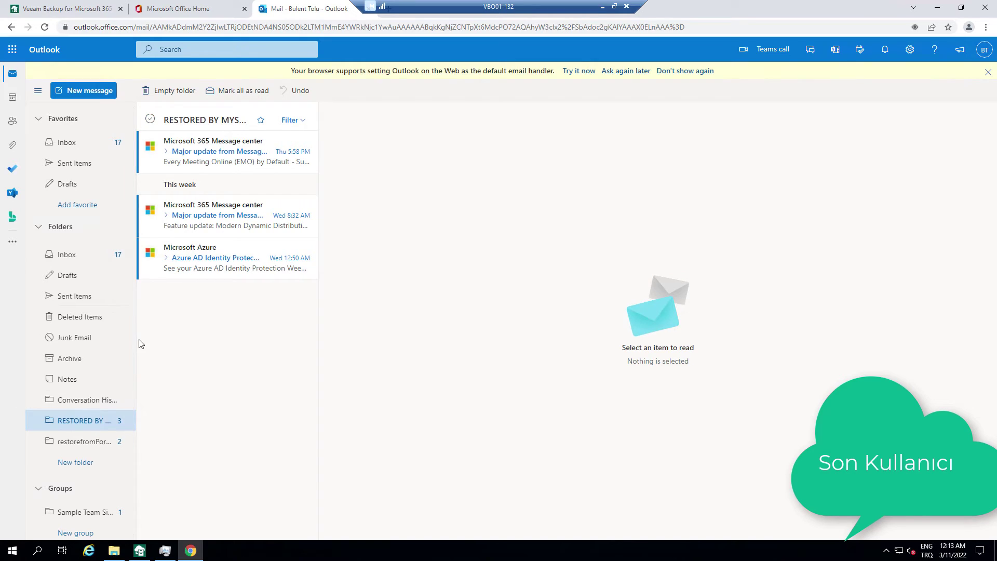
drag(136, 339, 200, 379)
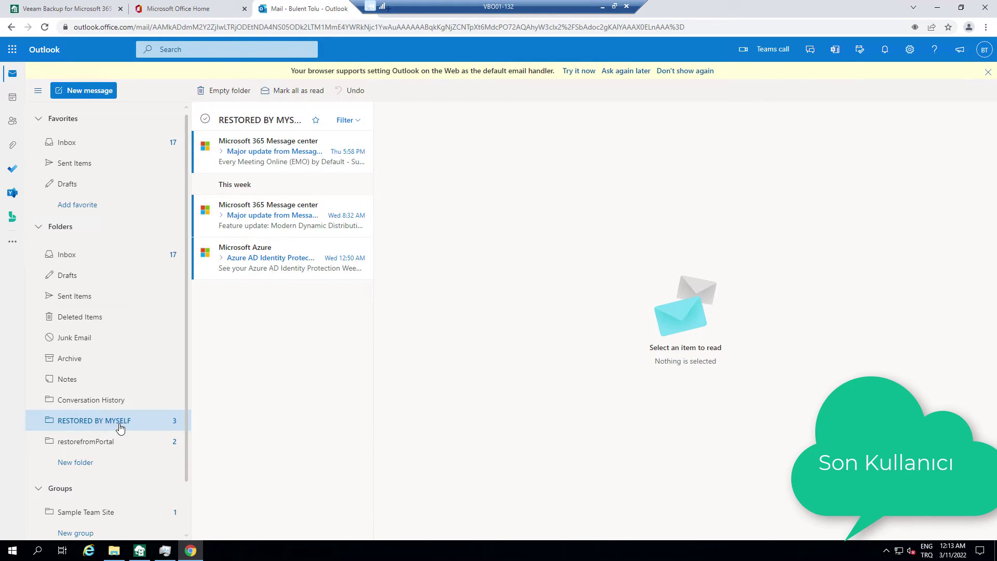
Step: View each of the three restored emails in the RESTORED BY MYSELF folder
click(260, 156)
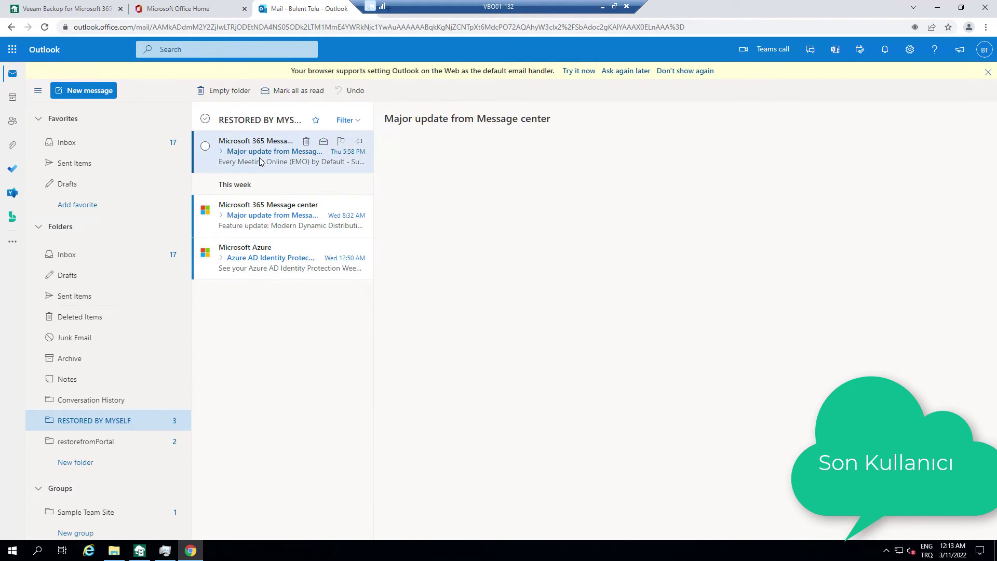
click(270, 215)
click(289, 259)
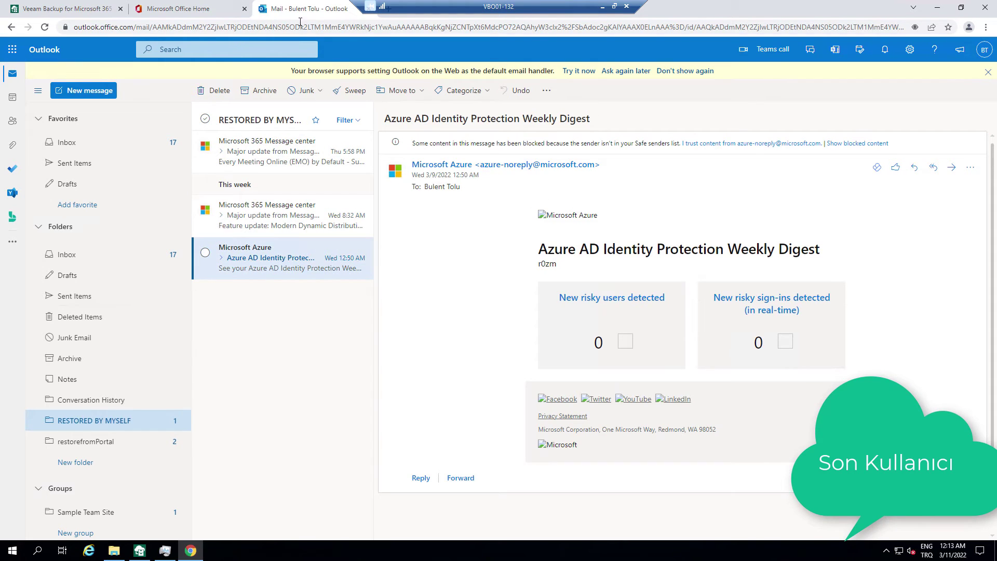
Step: Return to the Restore Portal's Explore view, then switch to the Veeam Backup for Microsoft 365 console
click(181, 13)
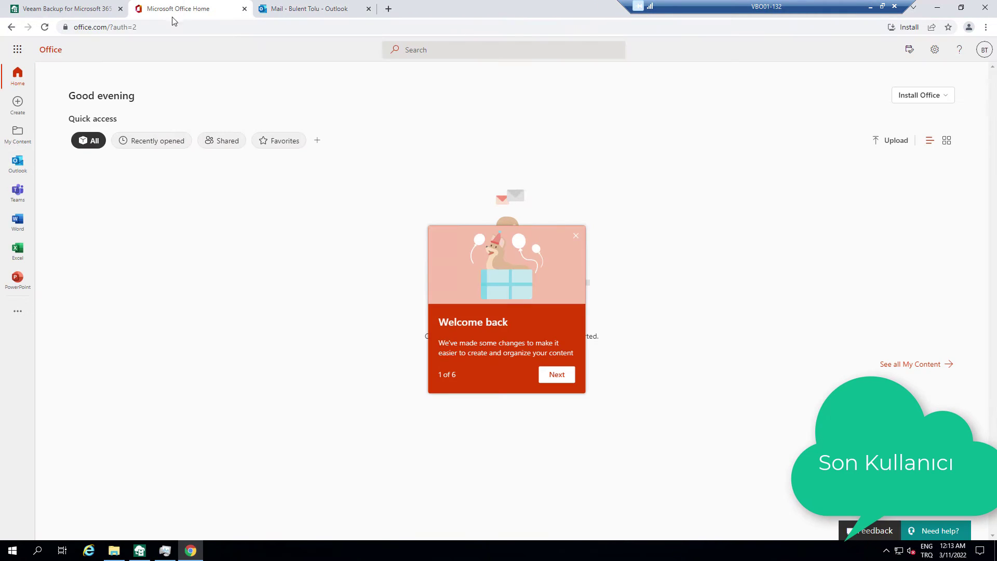
click(78, 5)
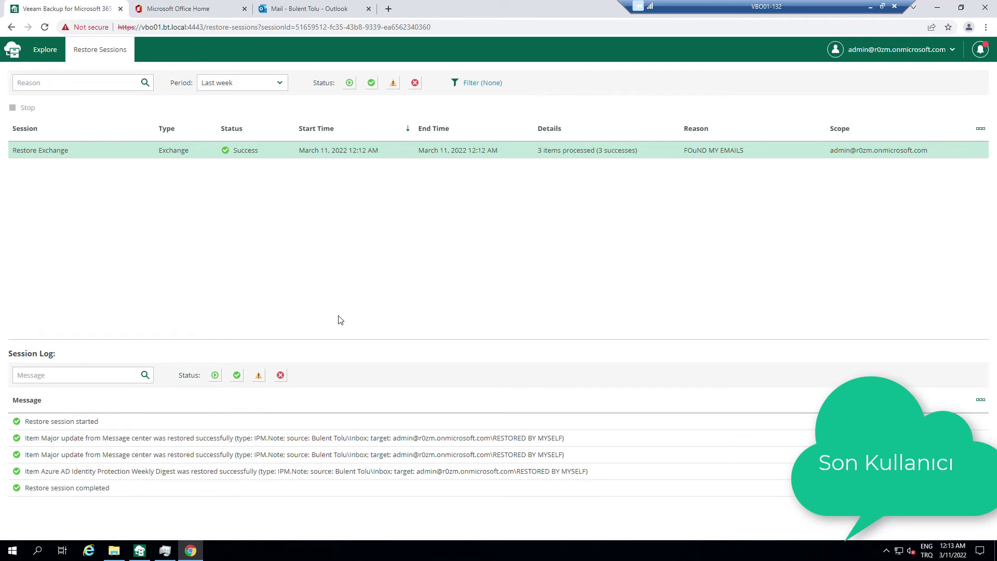
click(47, 52)
click(139, 550)
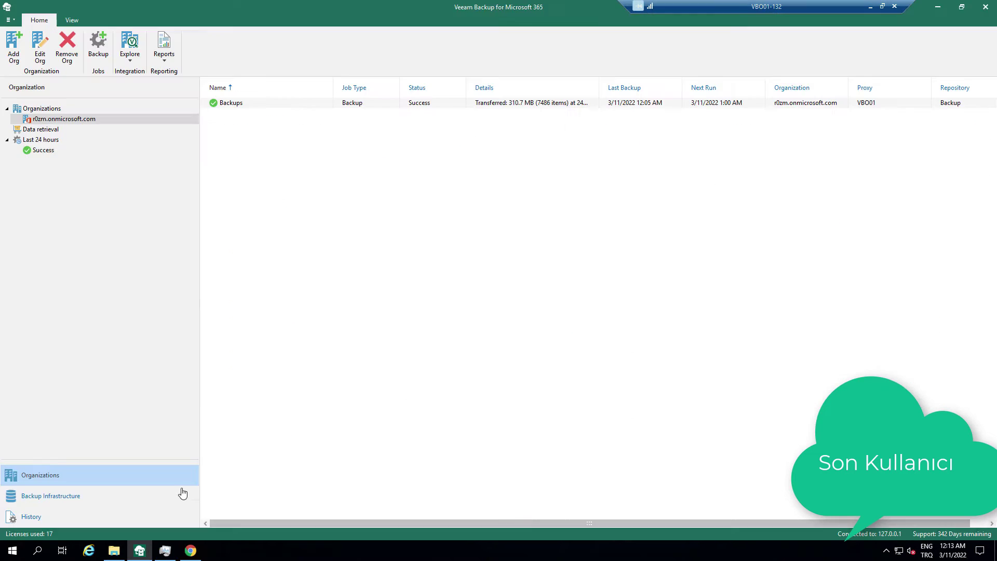
Step: Start a new restore operator role named RESTORE OPERATOR for the organization r0zm.onmicrosoft.com, keeping the default description
click(8, 19)
click(68, 132)
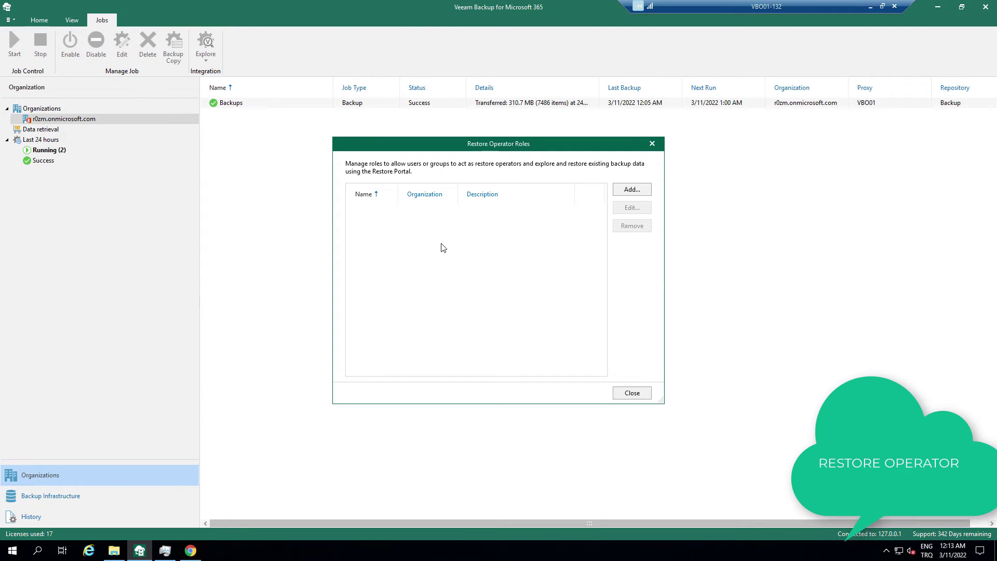
click(641, 196)
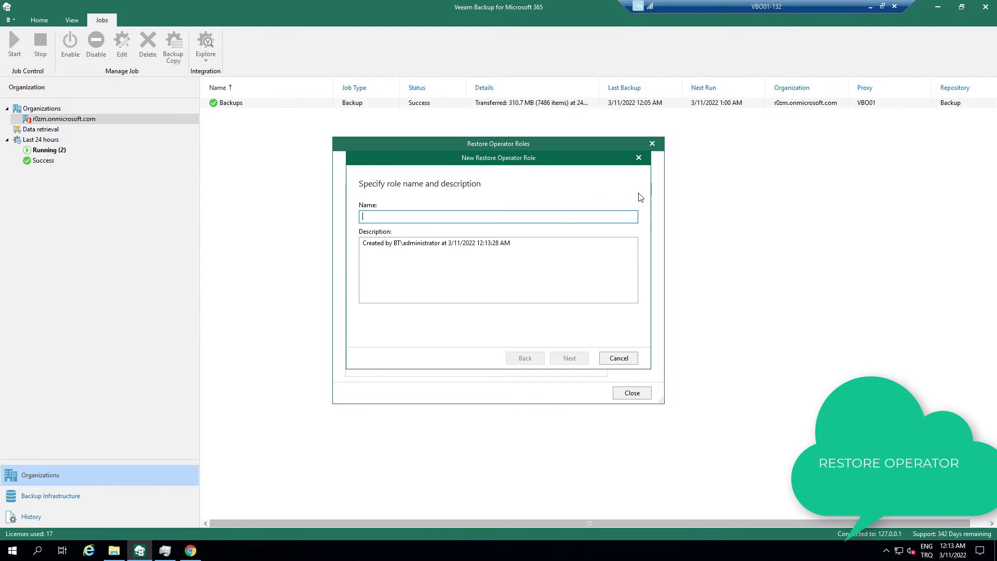
text(RESTORE OPERATOR)
click(573, 360)
click(455, 218)
click(457, 229)
click(567, 362)
Step: Add the user with office 131/1104 as the role's restore operator and continue to the managed objects
click(613, 208)
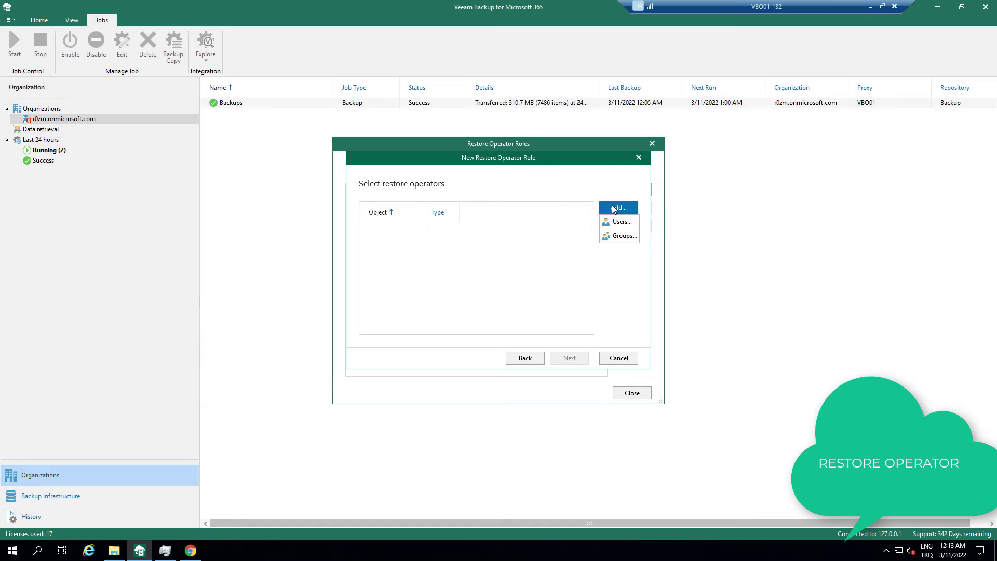
click(623, 222)
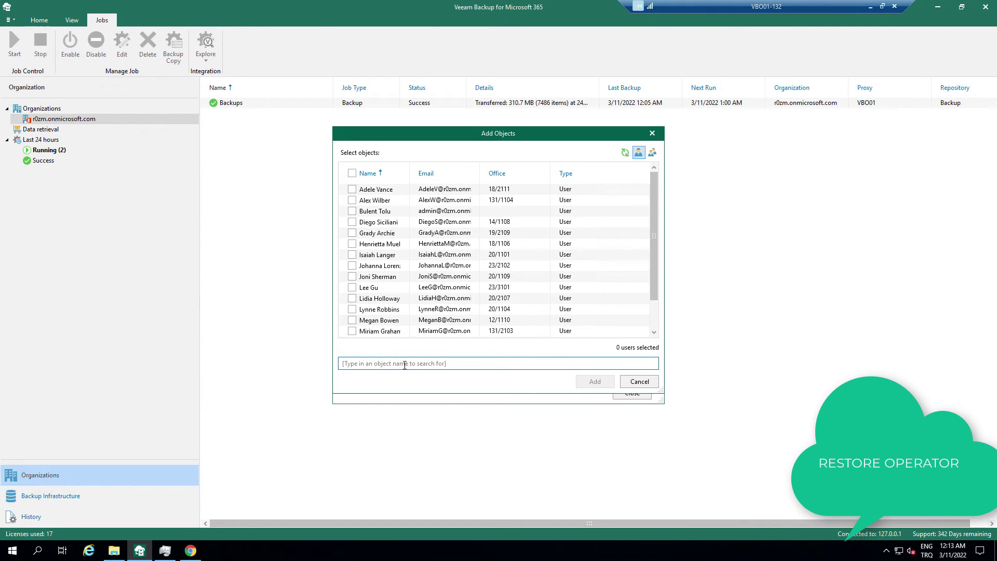
click(352, 200)
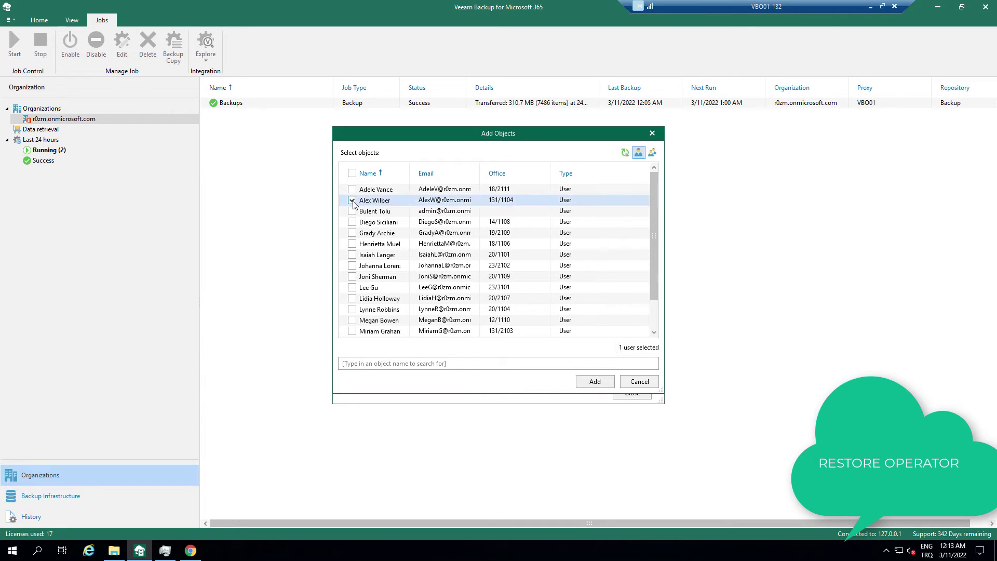
double_click(480, 173)
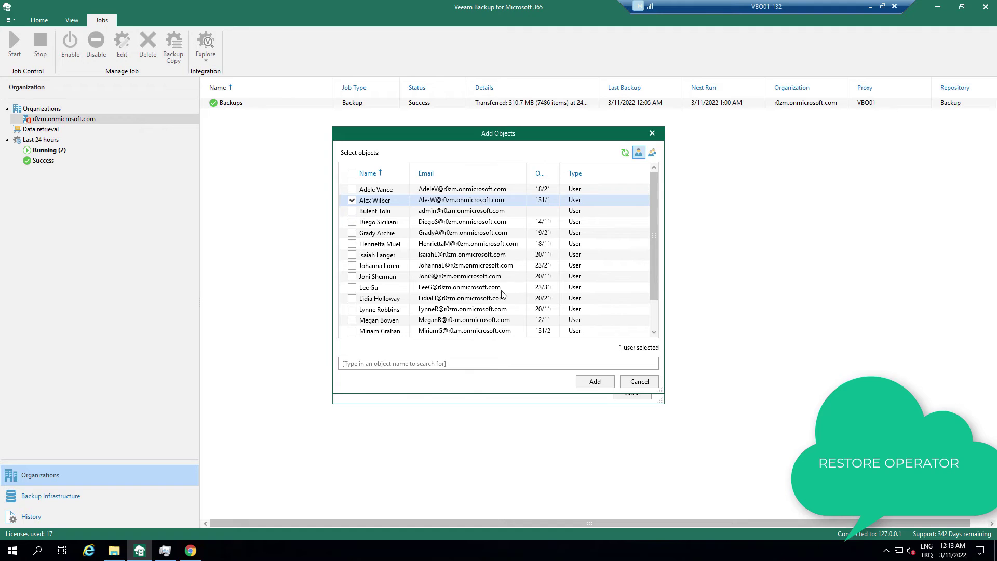
click(592, 382)
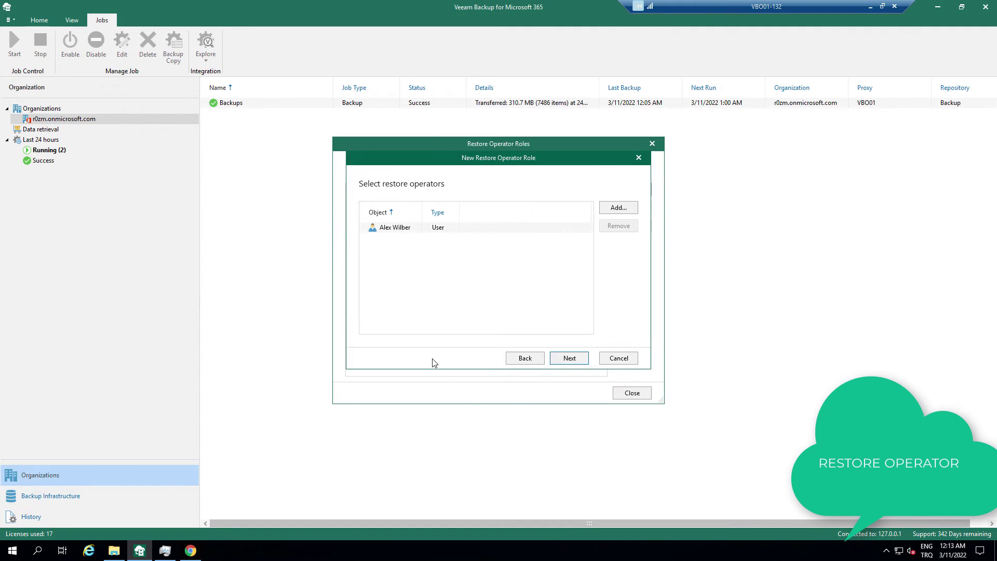
click(558, 358)
click(416, 207)
click(438, 219)
click(617, 235)
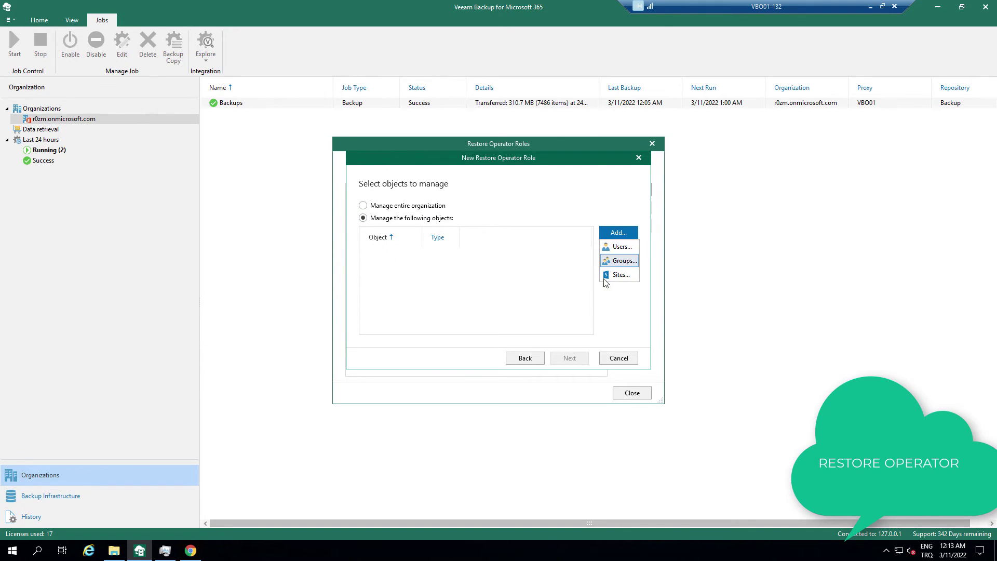
click(623, 262)
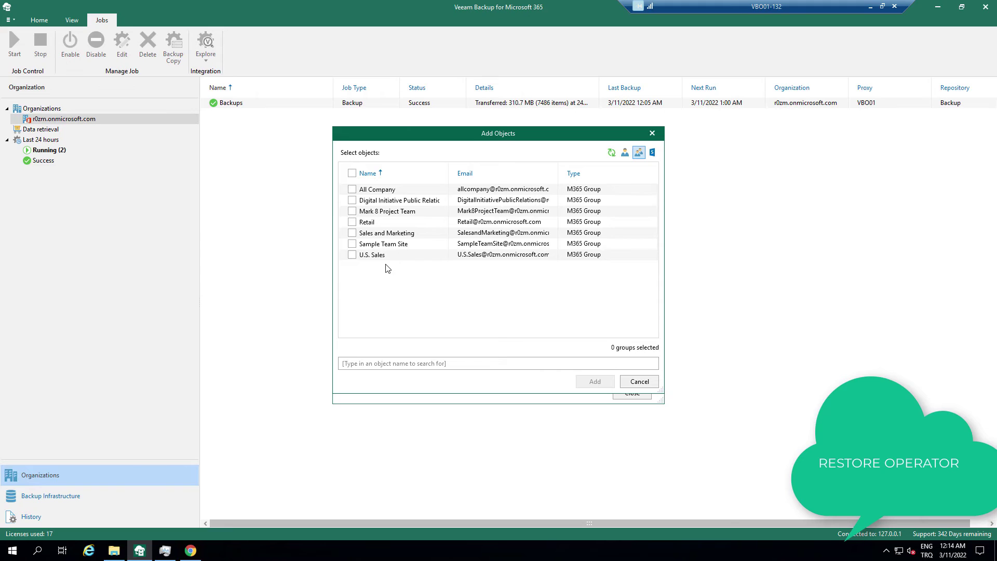
click(640, 381)
click(619, 235)
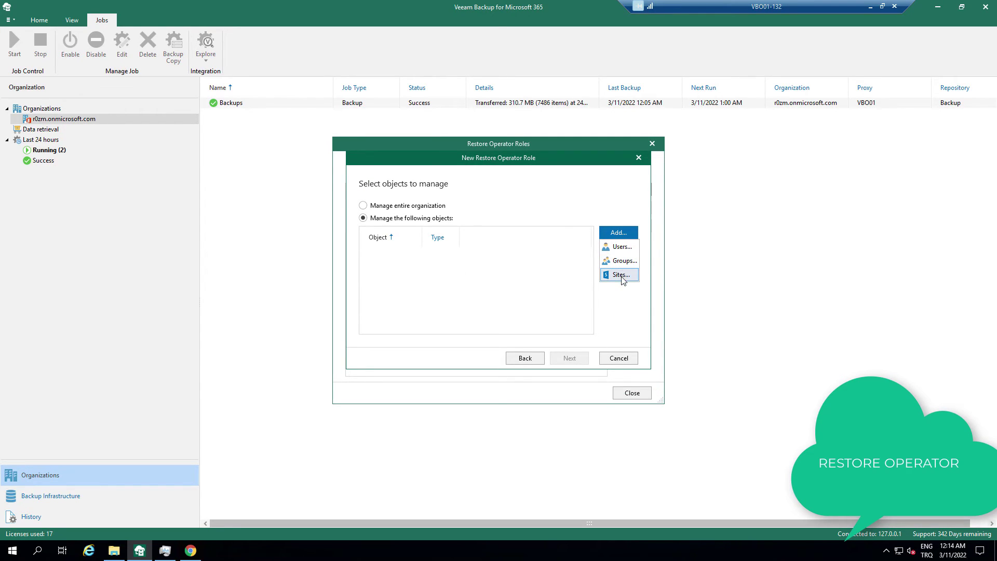
click(621, 276)
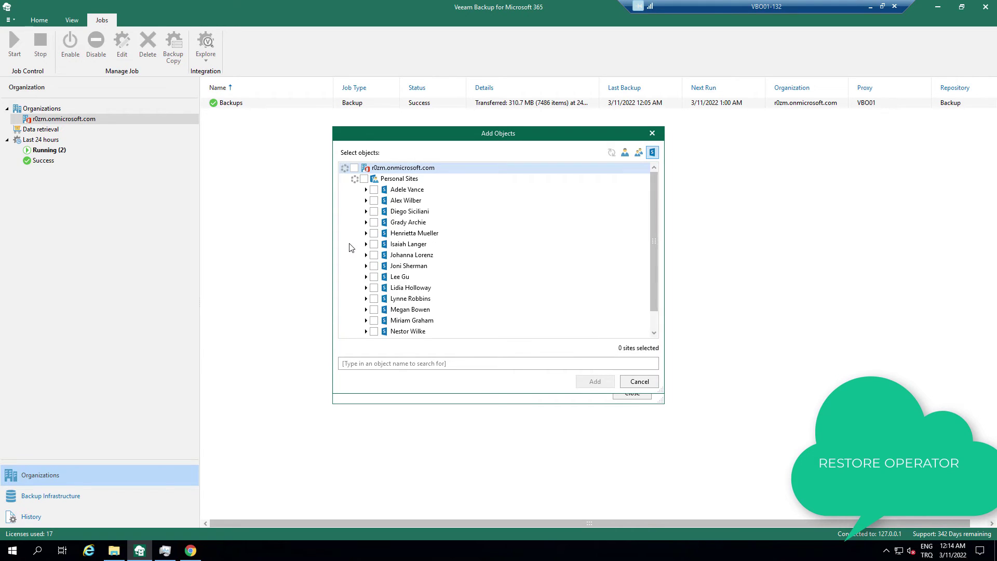
click(374, 211)
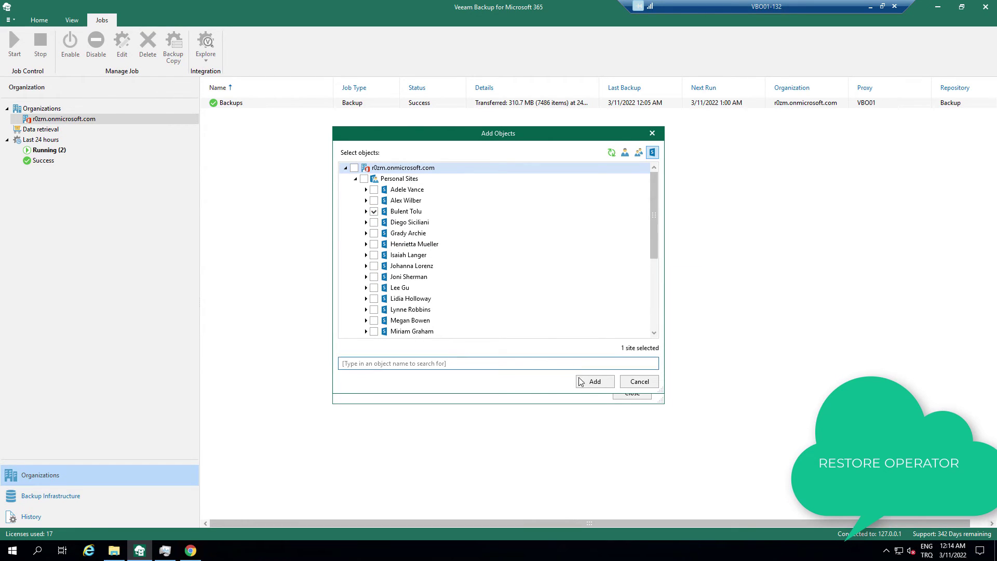
click(639, 381)
Step: Let the role manage the entire organization, create it without exclusions and close the restore operator roles
click(363, 205)
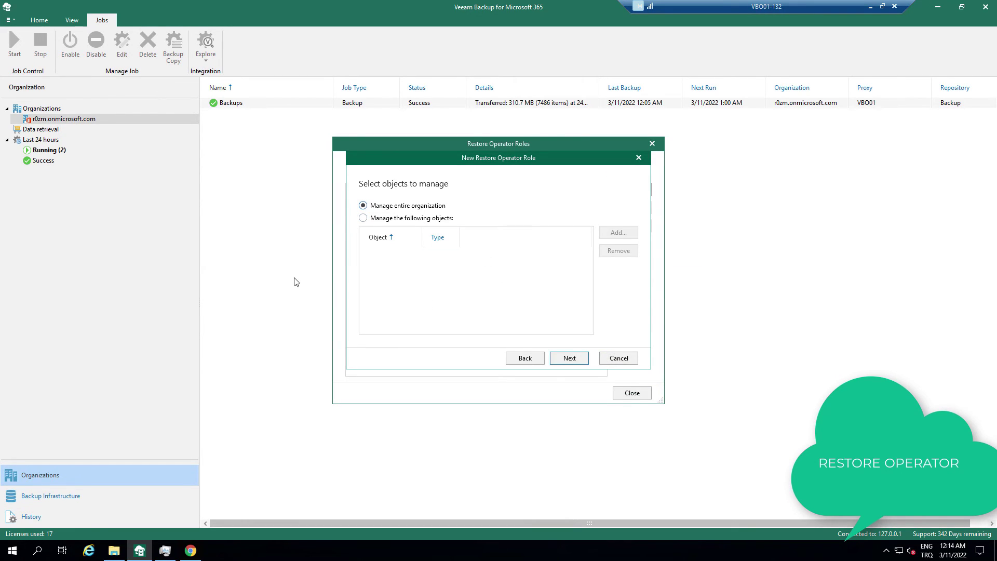
click(572, 361)
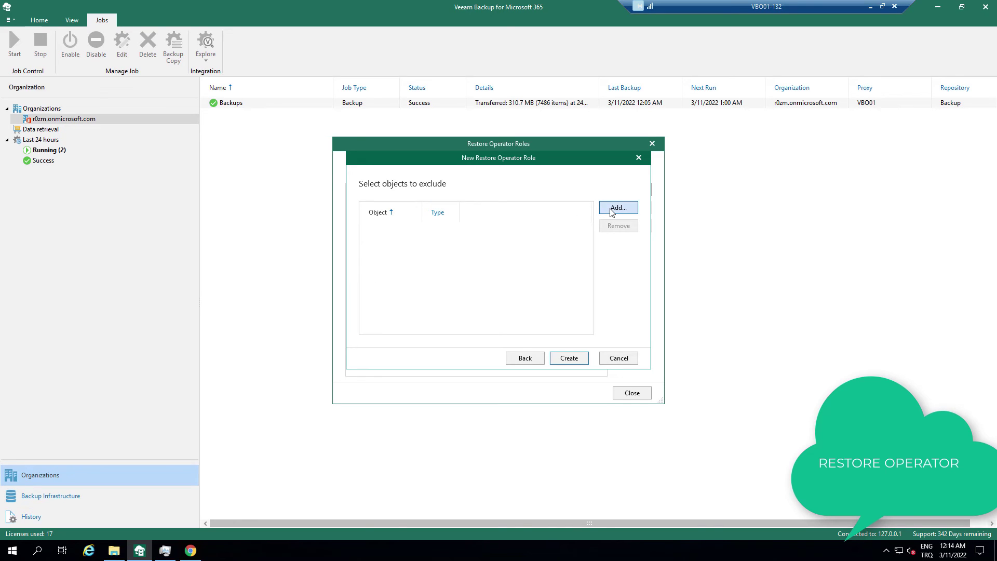
click(570, 358)
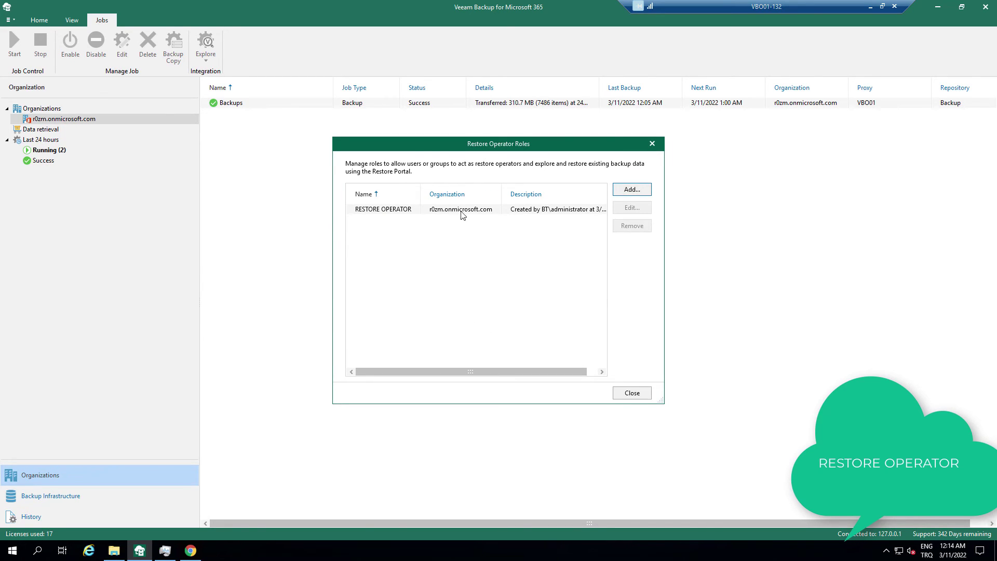
click(631, 394)
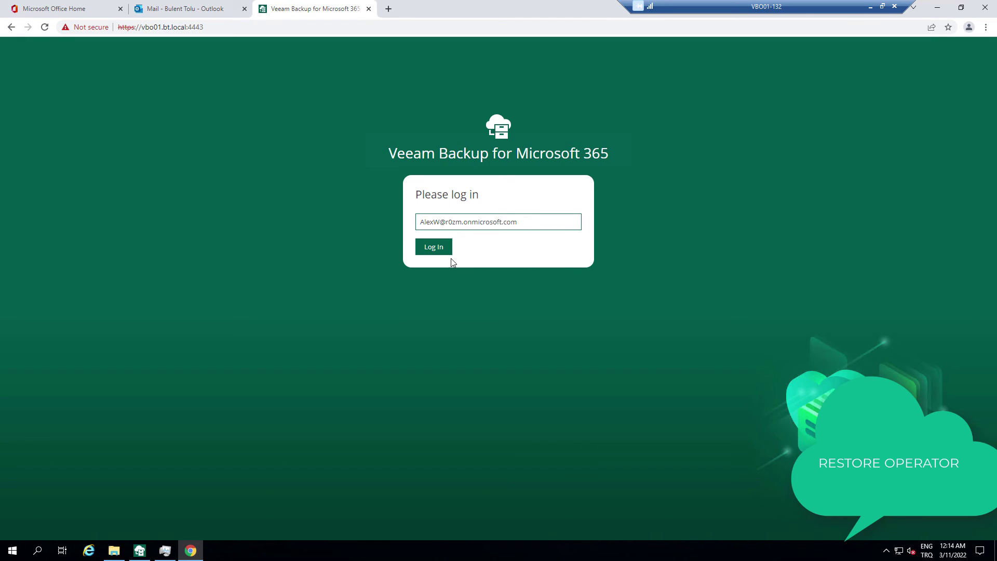
Step: Log in to the Restore Portal in Chrome with the restore operator's account, entering the account password
click(448, 253)
click(466, 281)
text(••)
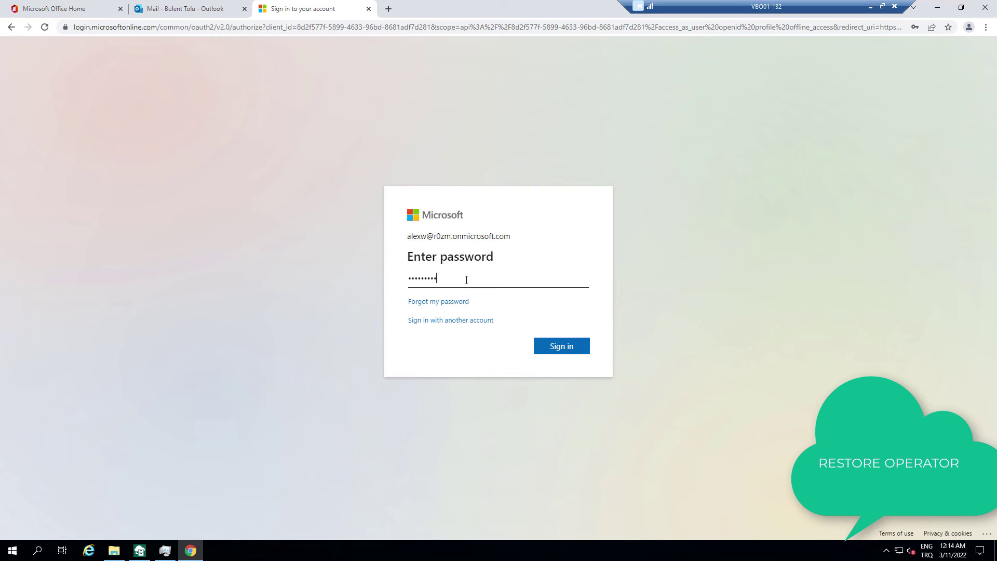
key(Return)
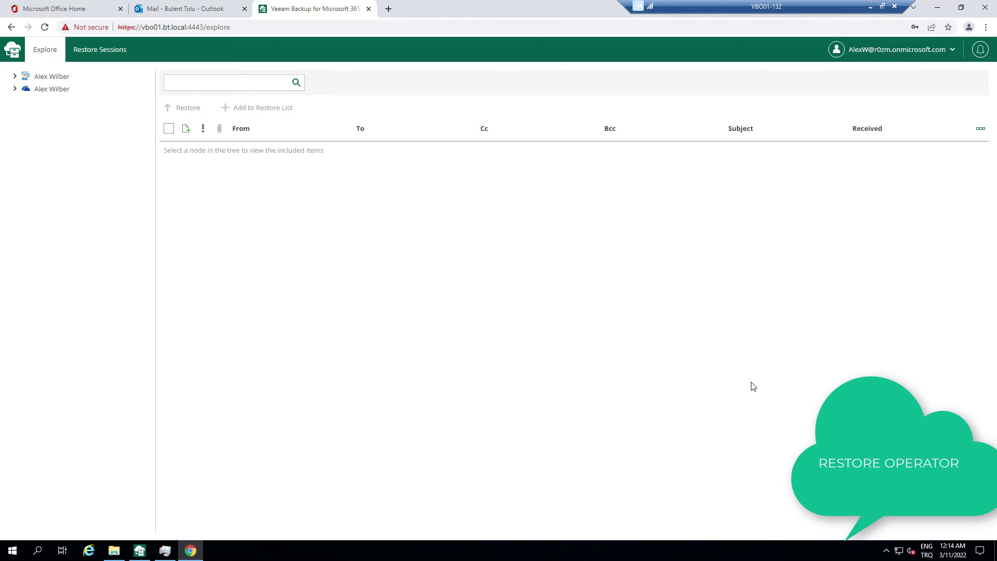
Step: Browse the operator's own backed-up data: the mailbox Inbox, the personal site and the OneDrive
click(15, 76)
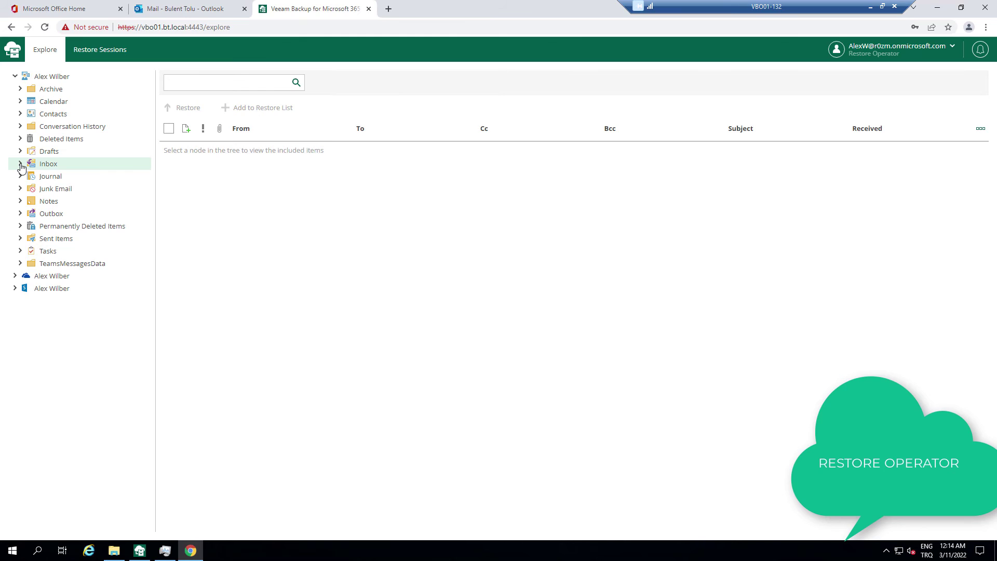
click(52, 163)
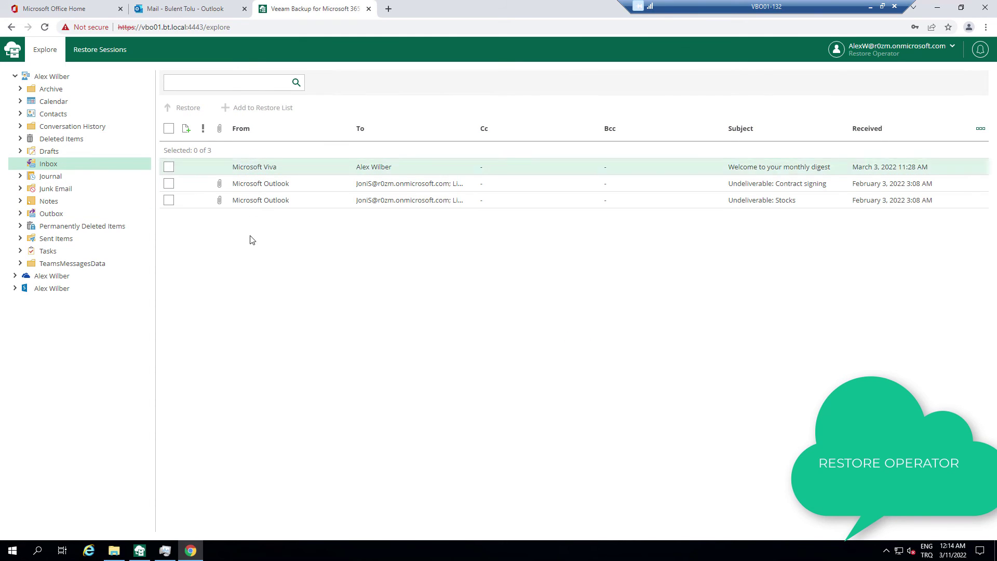
click(15, 289)
click(15, 276)
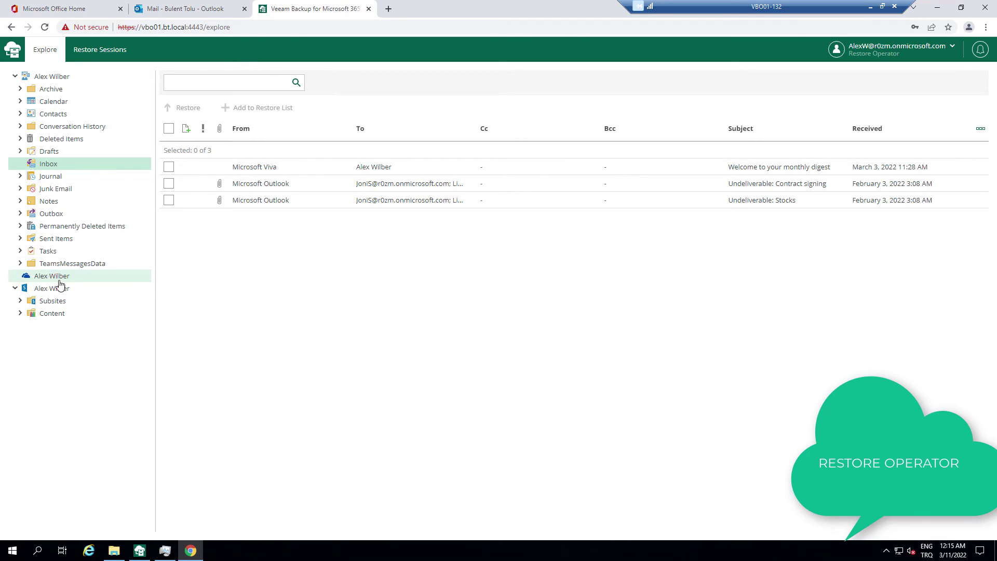
Step: Change the Restore Portal scope to the organization's admin user
click(891, 50)
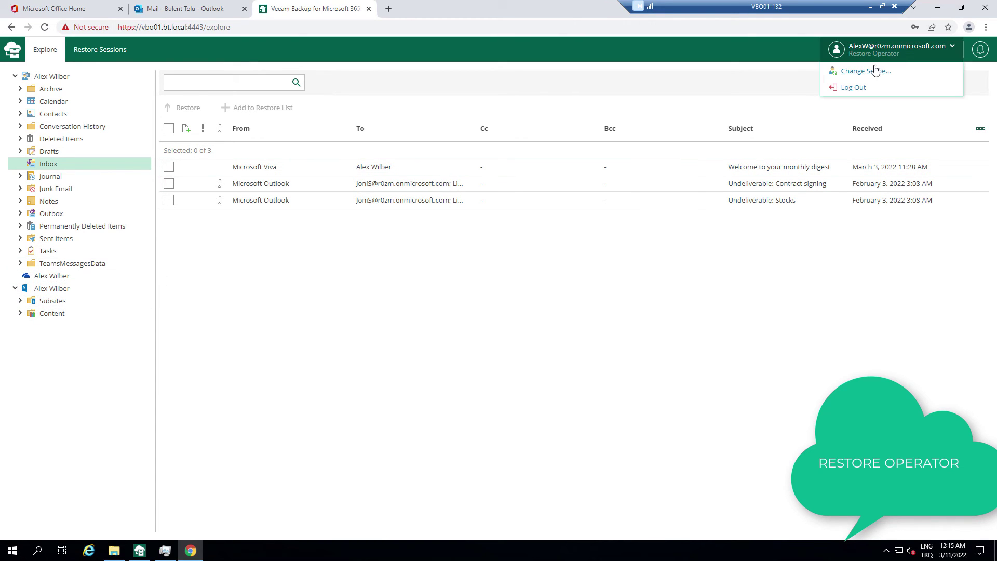
click(872, 75)
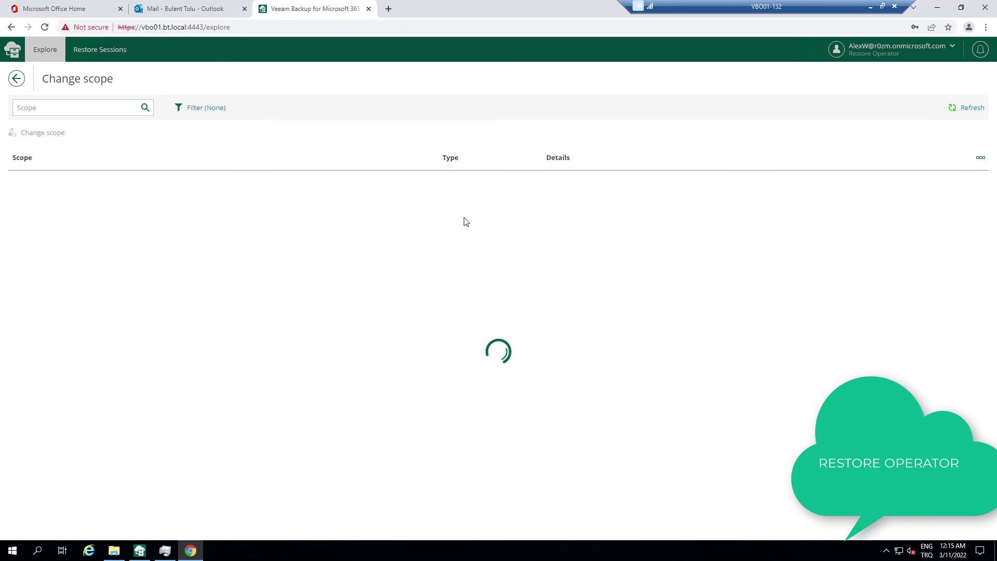
click(64, 197)
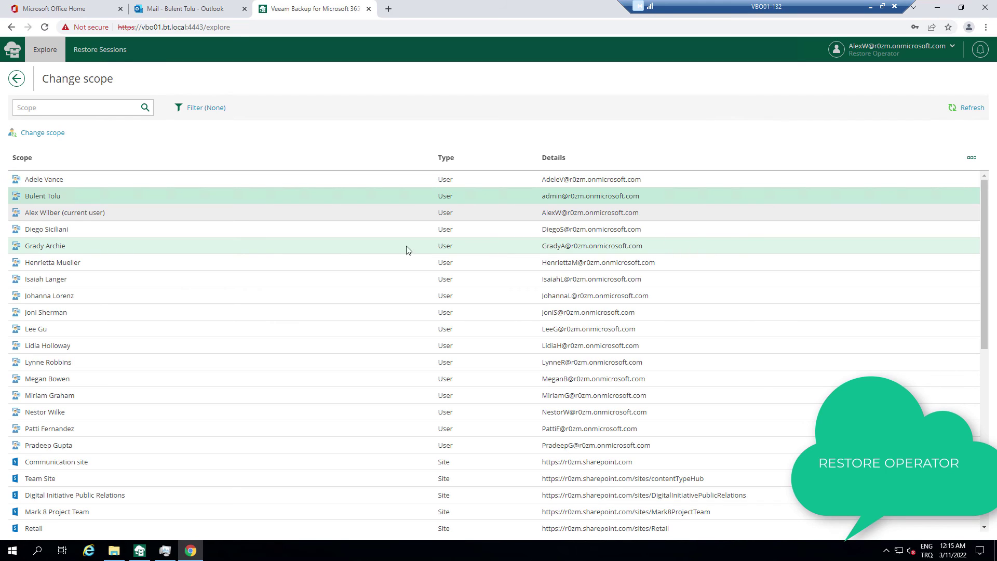
click(48, 134)
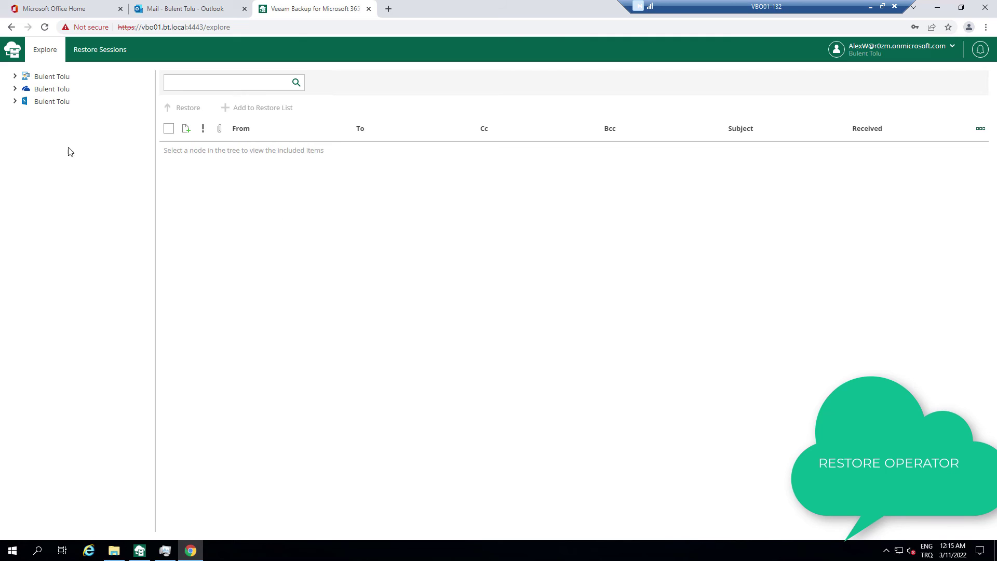
Step: Open the admin user's backed-up Inbox and search it for "center"
click(15, 77)
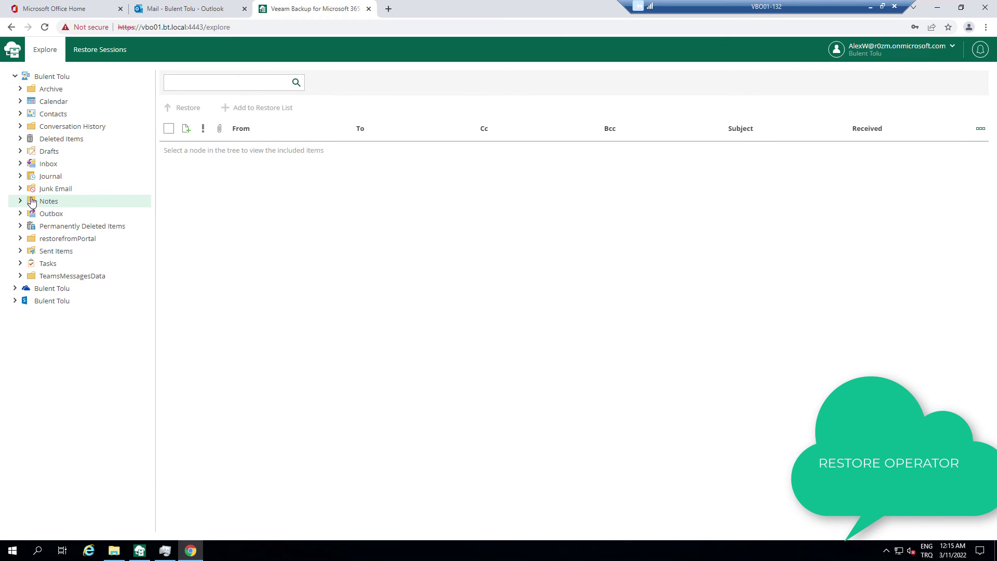
click(49, 164)
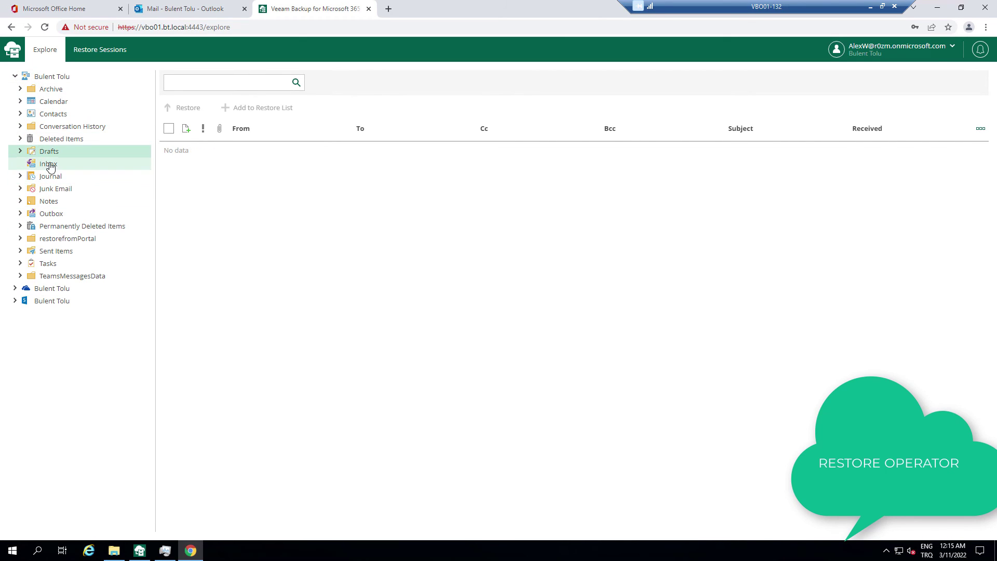
click(215, 86)
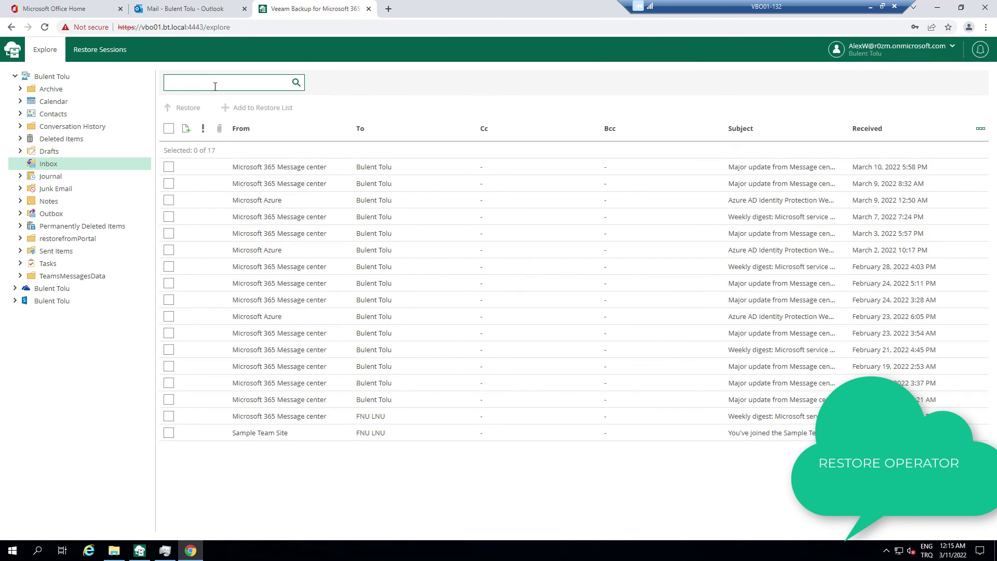
key(Return)
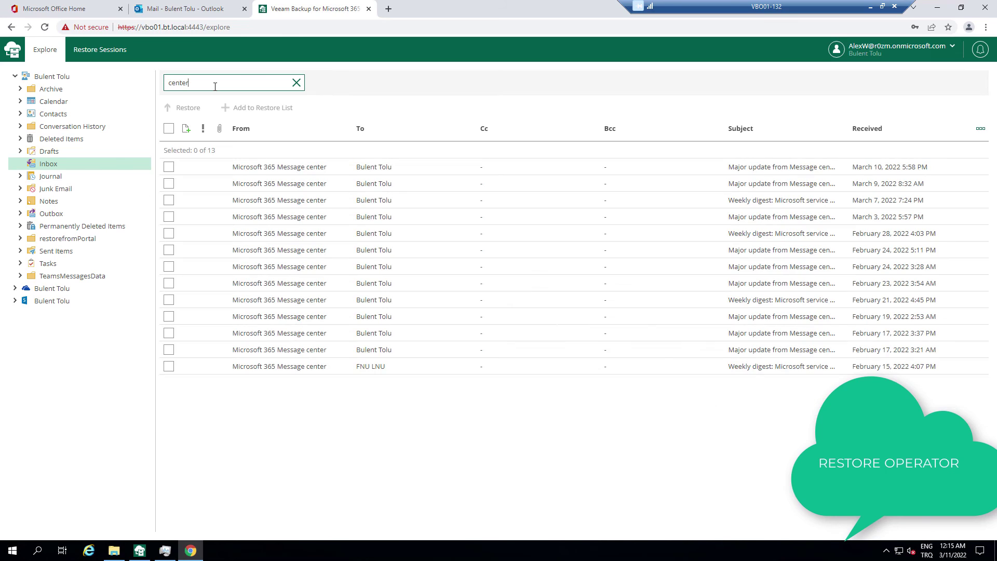
Step: Select the emails received March 10, March 9 and March 7, 2022, start their restore and accept the item list
click(169, 200)
click(168, 184)
click(168, 167)
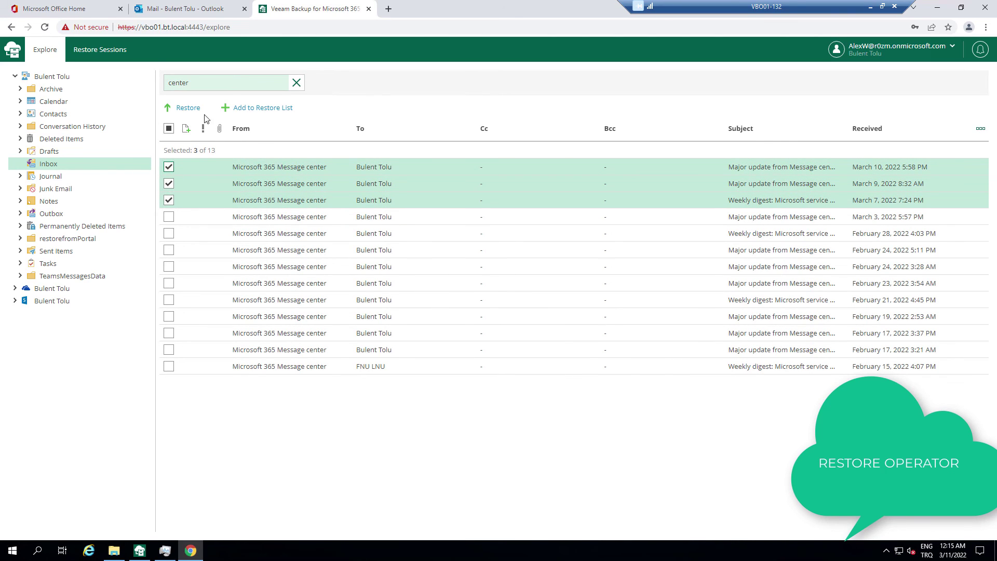
click(184, 107)
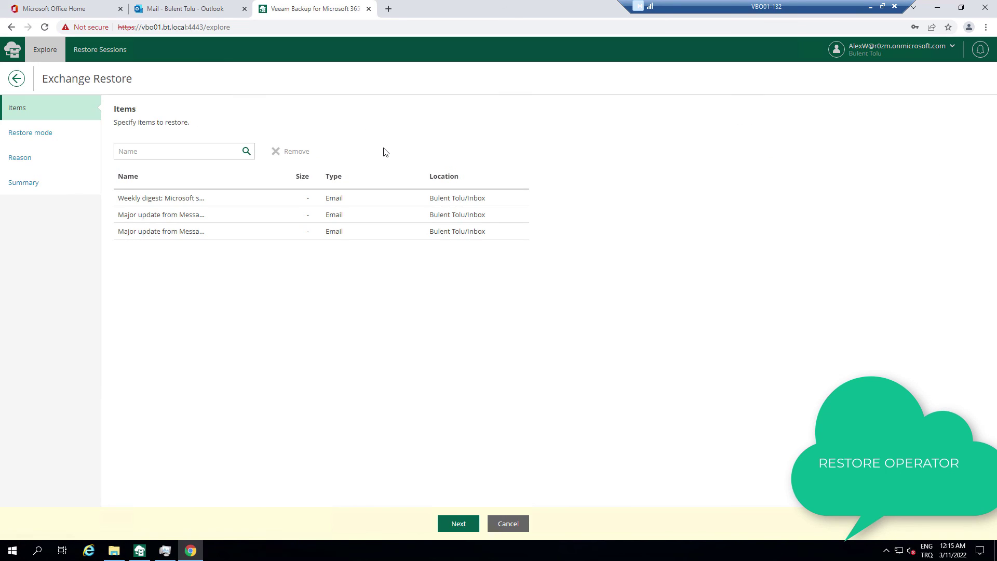
click(457, 523)
Step: Set the restore mode to a new location, using the folder RESTORED BY OPERATOR
click(187, 179)
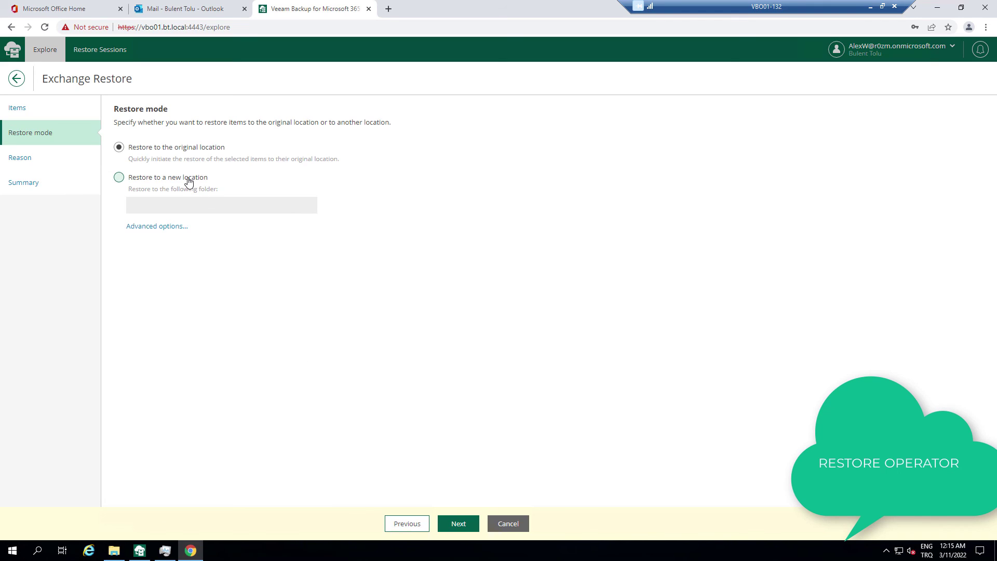
click(190, 203)
text(RESTORED BY OPERATOR)
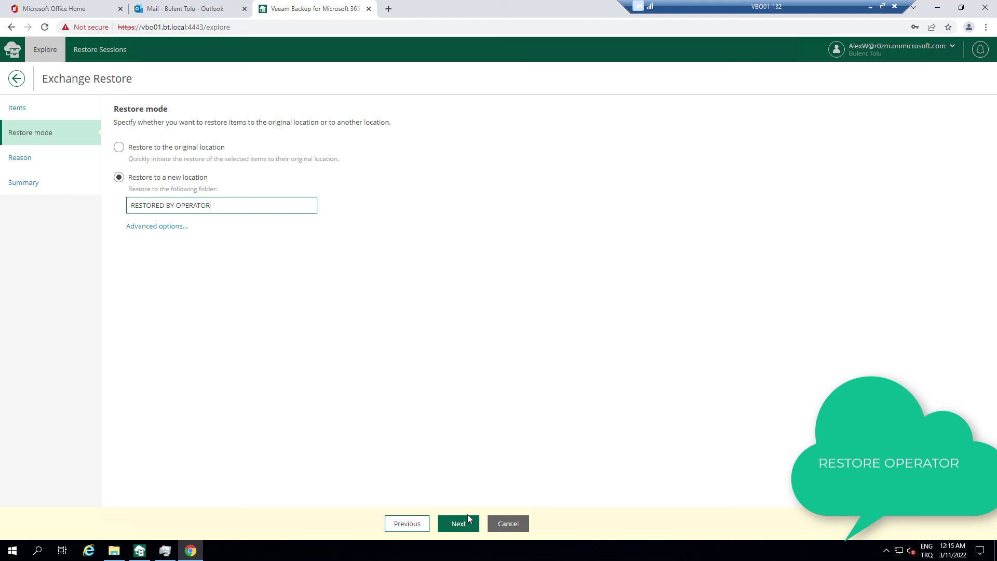
click(467, 522)
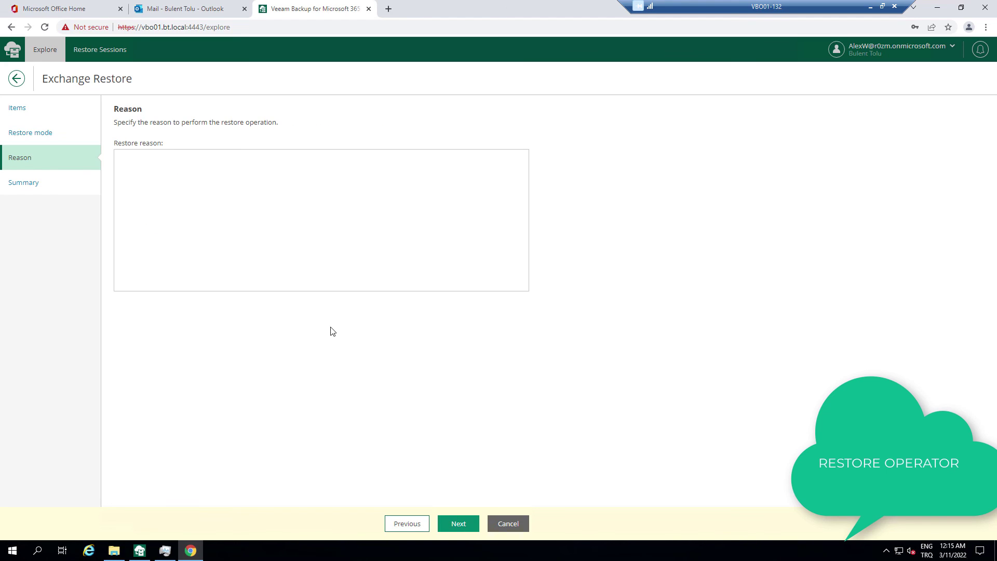
Step: Enter the restore reason RESTORE and run the email restore
click(327, 215)
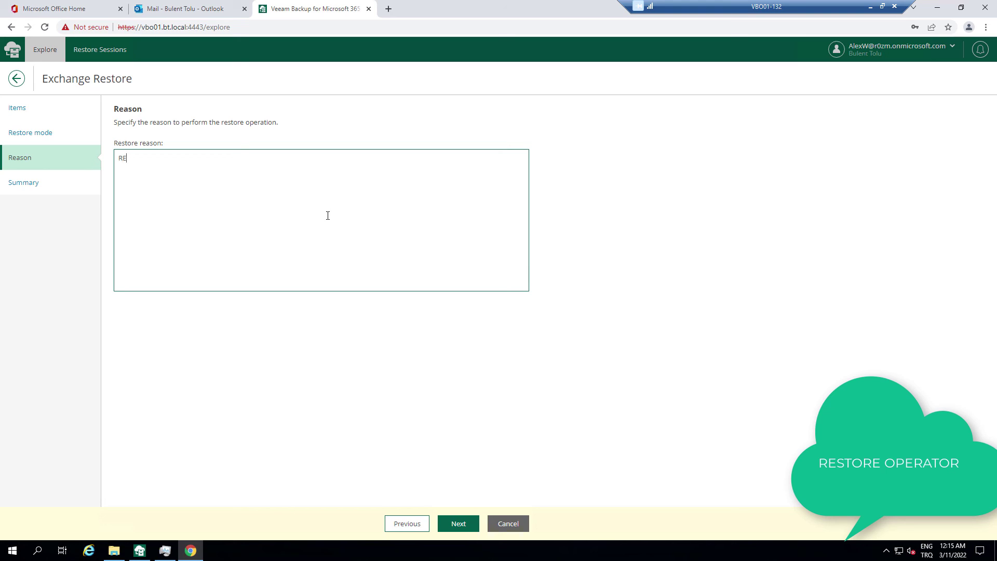
click(458, 525)
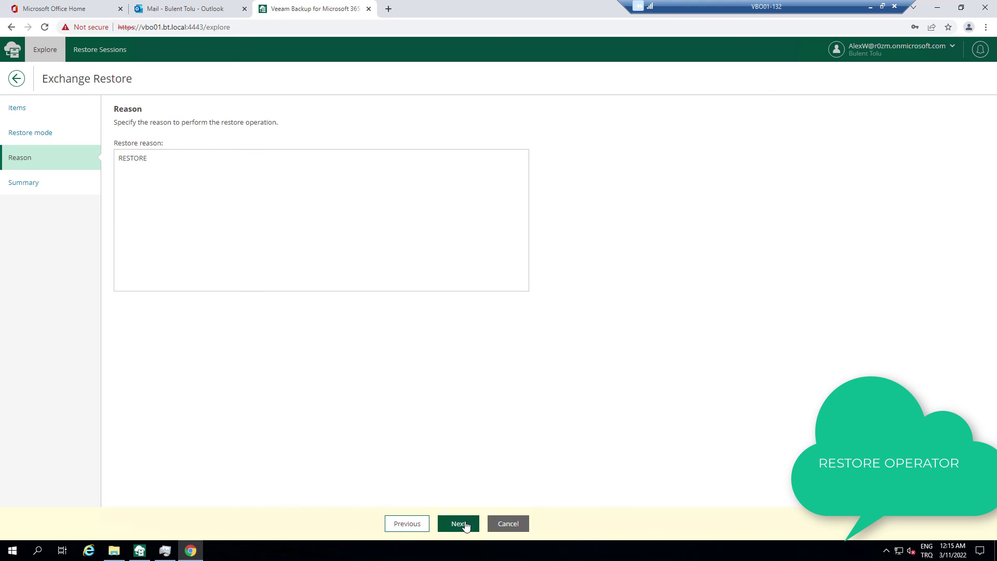
click(460, 525)
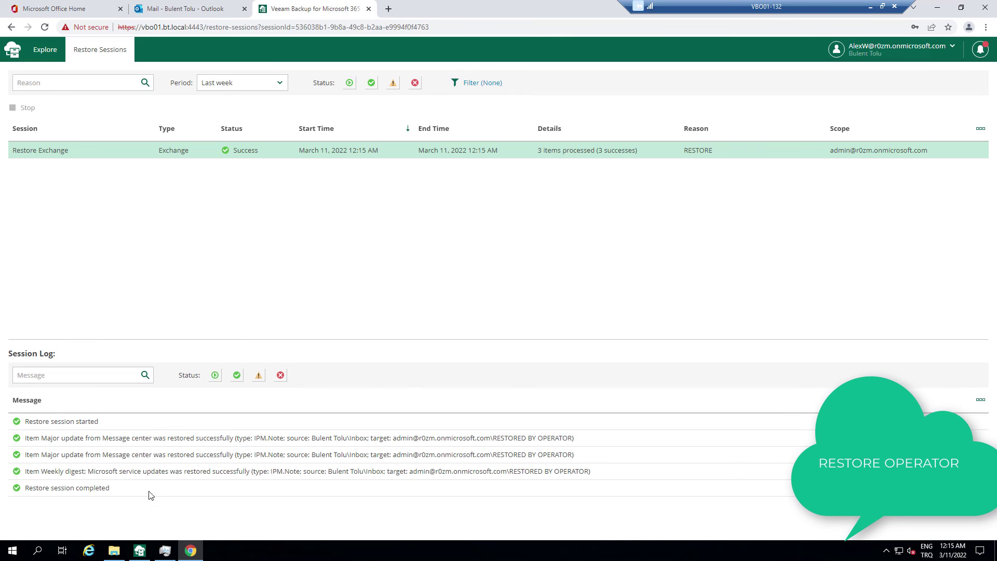
Step: Switch from the Restore Portal to the Microsoft Office Home browser tab
click(76, 7)
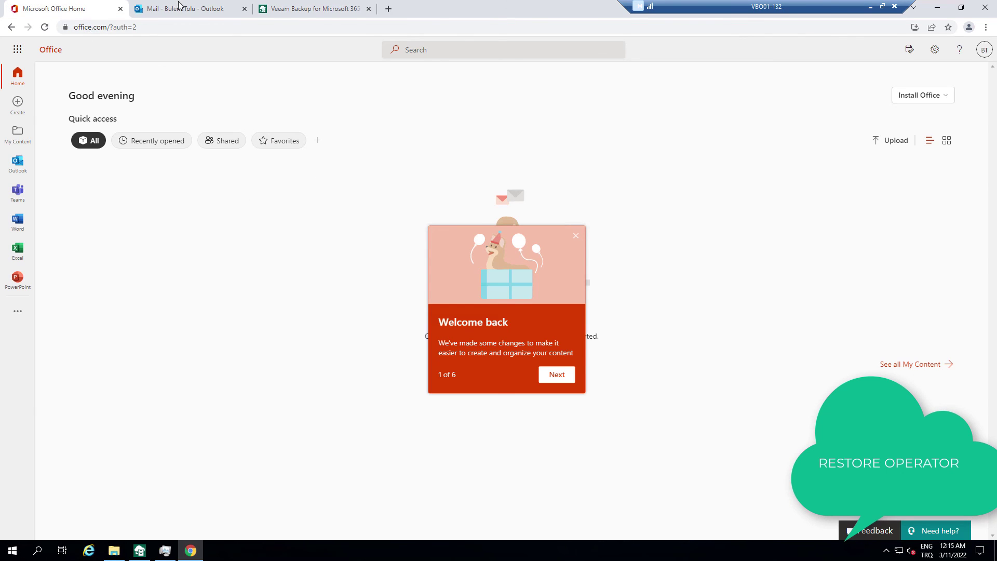